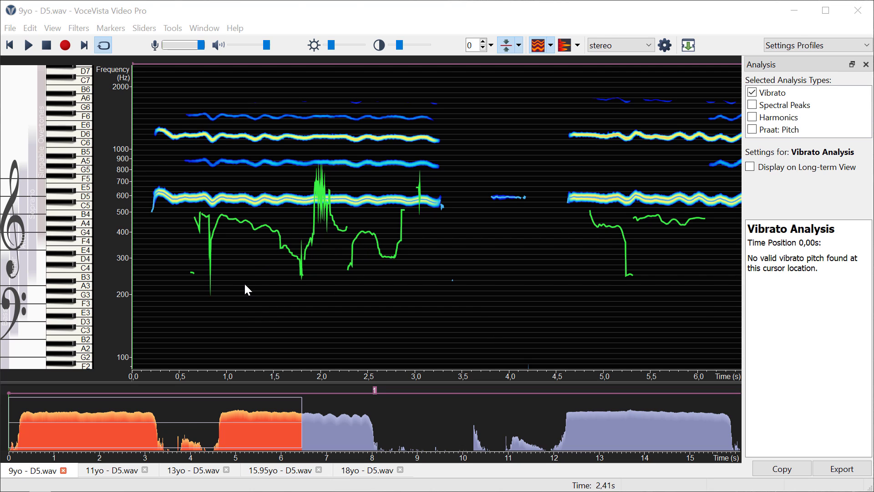
Shift the visible stretch of 9yo - D5.wav and place the analysis point at 0,31 s
{"action": "mouse_move", "coordinate": [222, 422]}
{"action": "left_mouse_down"}
{"action": "mouse_move", "coordinate": [299, 423]}
{"action": "mouse_move", "coordinate": [207, 419]}
{"action": "left_mouse_up"}
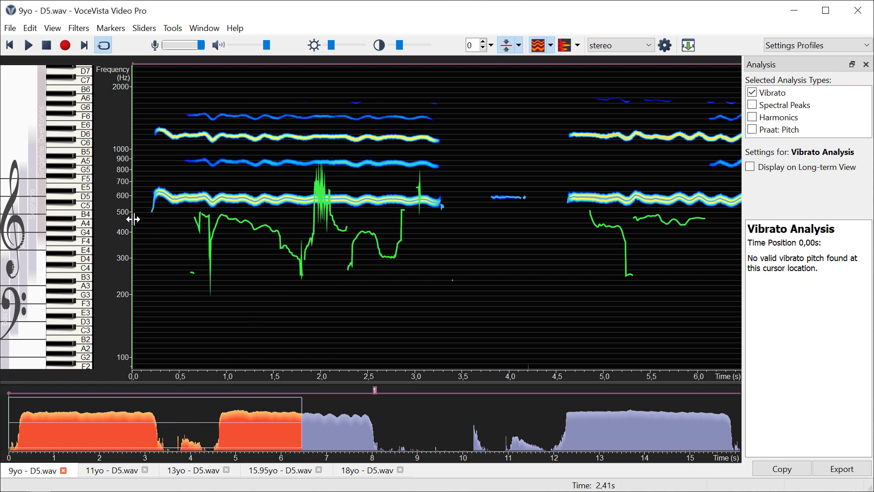
{"action": "left_click", "coordinate": [162, 264]}
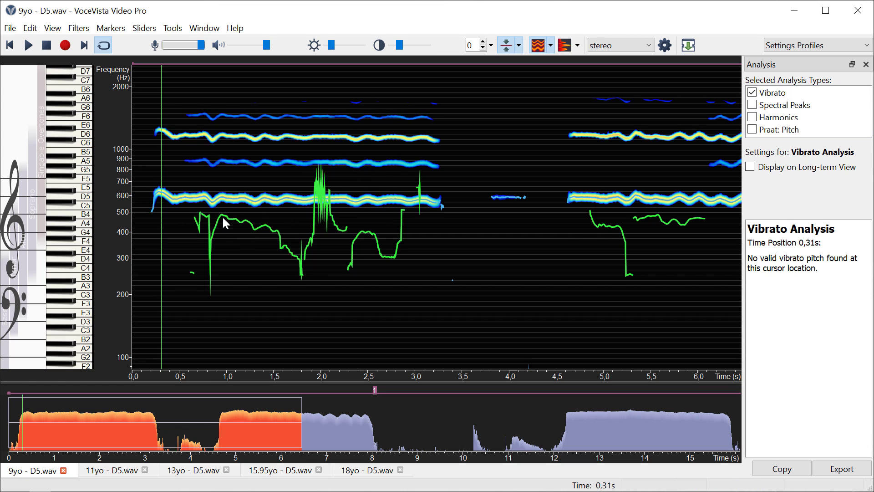
Try a brighter spectrogram and a different contrast, then restore both settings
{"action": "right_click", "coordinate": [254, 175]}
{"action": "left_click", "coordinate": [176, 201]}
{"action": "mouse_move", "coordinate": [335, 44]}
{"action": "left_mouse_down"}
{"action": "mouse_move", "coordinate": [354, 51]}
{"action": "mouse_move", "coordinate": [337, 54]}
{"action": "mouse_move", "coordinate": [348, 56]}
{"action": "left_mouse_up"}
{"action": "mouse_move", "coordinate": [400, 46]}
{"action": "left_mouse_down"}
{"action": "mouse_move", "coordinate": [408, 47]}
{"action": "mouse_move", "coordinate": [395, 48]}
{"action": "left_mouse_up"}
Hide the spectrogram to see only pitch lines, show it again, and raise its brightness
{"action": "right_click", "coordinate": [289, 160]}
{"action": "left_click", "coordinate": [299, 168]}
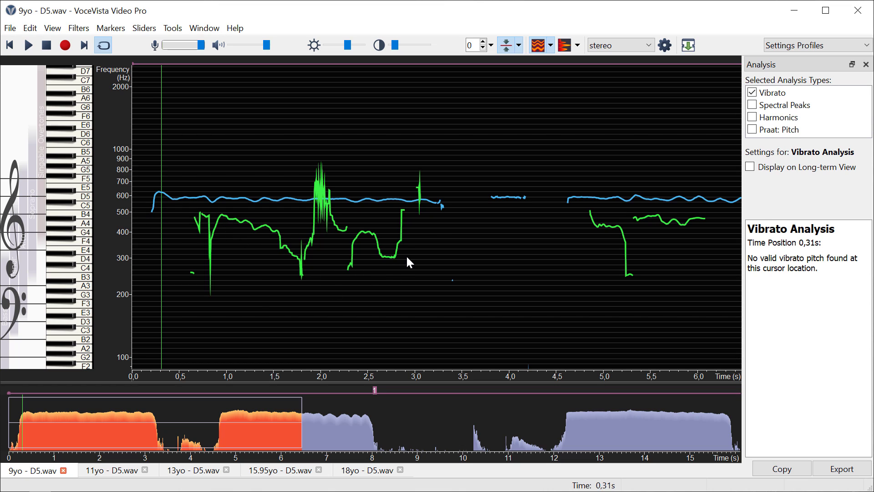
{"action": "right_click", "coordinate": [324, 109]}
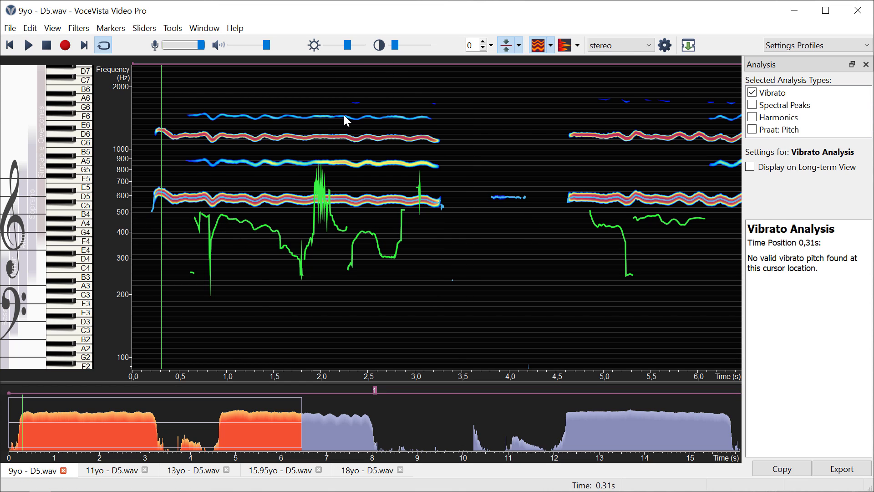
{"action": "left_click", "coordinate": [346, 112]}
{"action": "left_click_drag", "start_coordinate": [348, 45], "coordinate": [353, 46]}
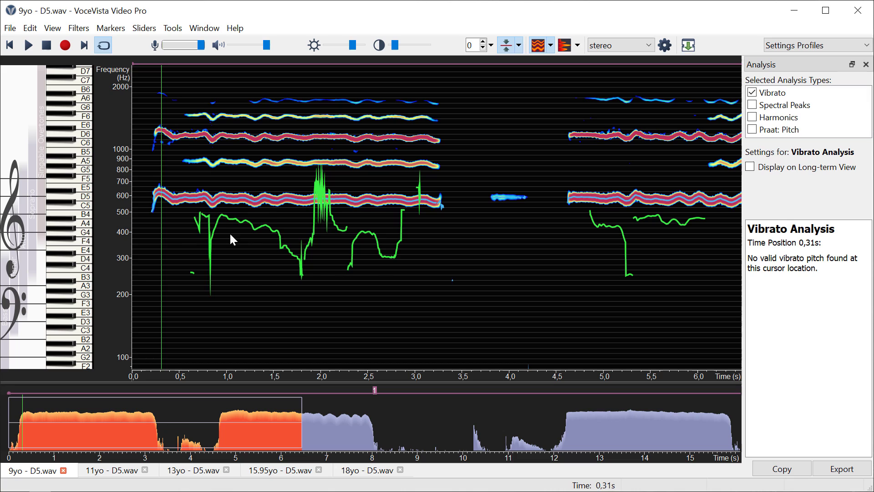
Check vibrato at 1,57 s, then select 1,14–1,57 s for a 572.87 Hz average and 75.59-cent range
{"action": "left_click", "coordinate": [280, 208]}
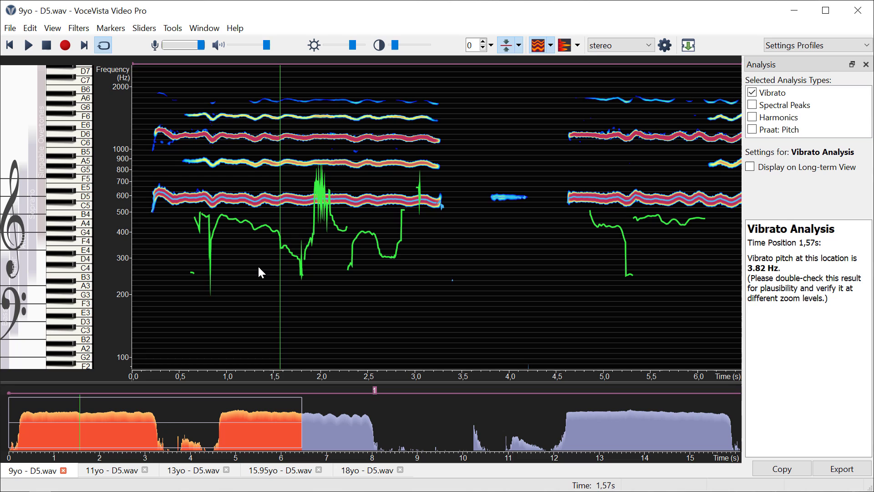
{"action": "left_click", "coordinate": [258, 253]}
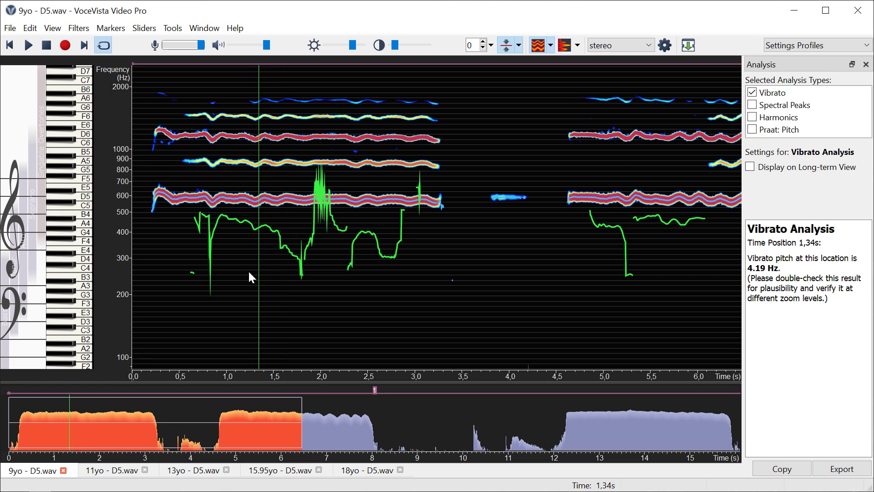
{"action": "left_click_drag", "start_coordinate": [240, 274], "coordinate": [280, 270]}
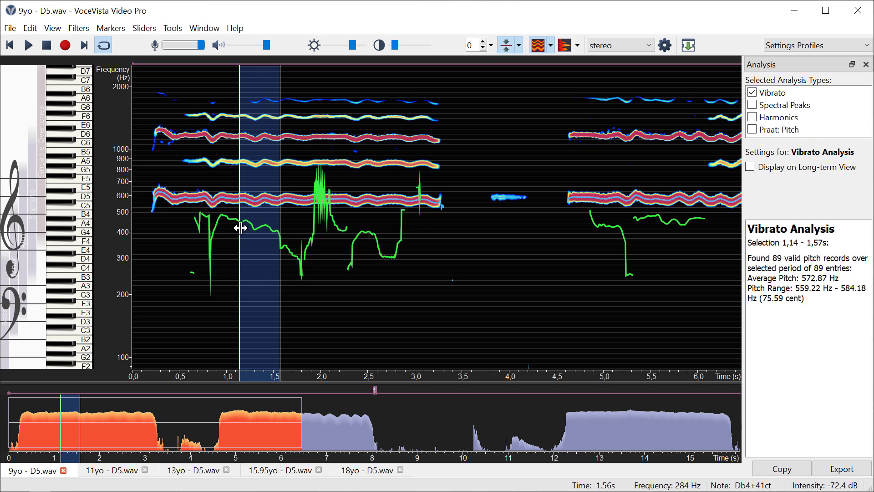
{"action": "left_click", "coordinate": [261, 238]}
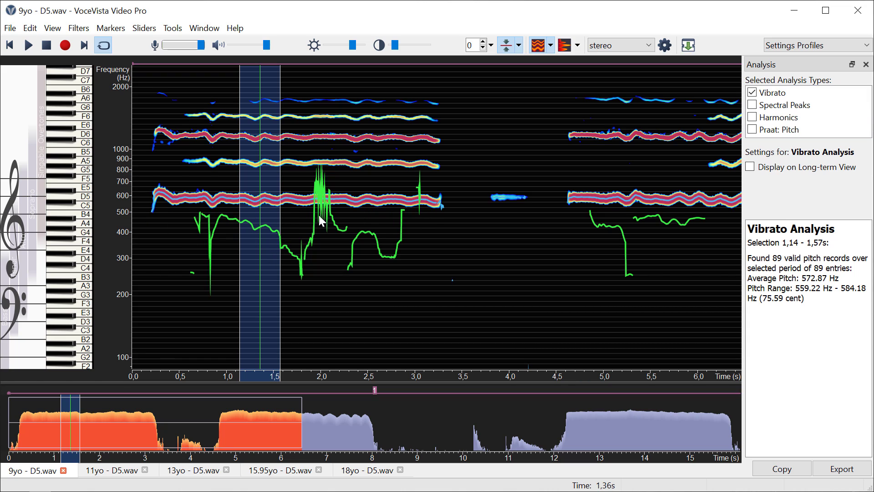
{"action": "left_click", "coordinate": [291, 225]}
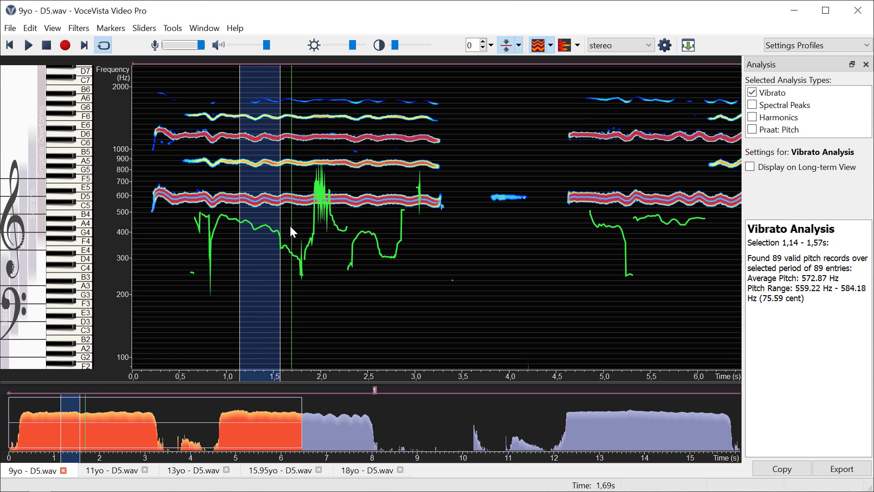
Clear the selection, zoom out and back in, and slide the analysis point to 1,92 s (1.91 Hz)
{"action": "left_click", "coordinate": [295, 228]}
{"action": "scroll", "coordinate": [299, 229], "scroll_direction": "up", "scroll_amount": 3}
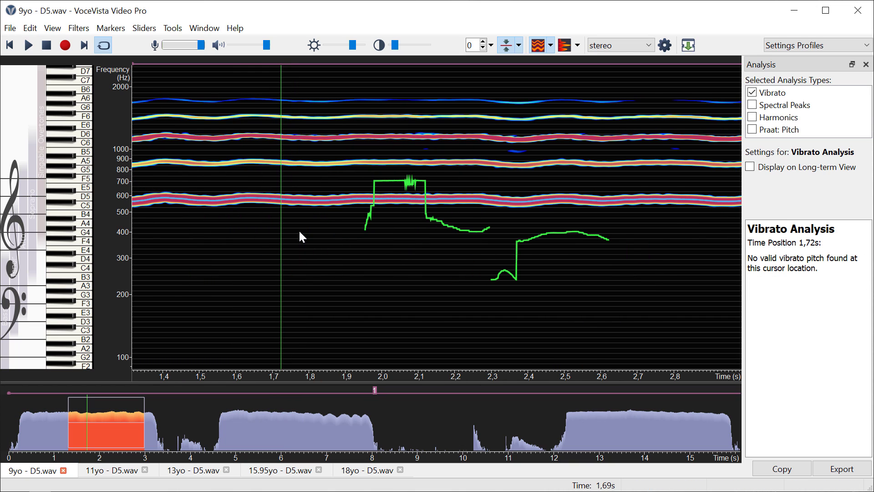
{"action": "scroll", "coordinate": [332, 221], "scroll_direction": "down", "scroll_amount": 8}
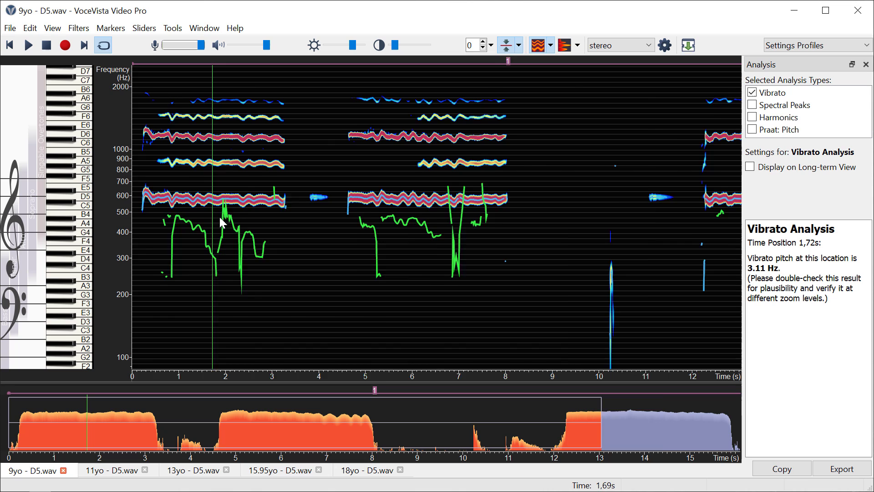
{"action": "scroll", "coordinate": [213, 214], "scroll_direction": "up", "scroll_amount": 2}
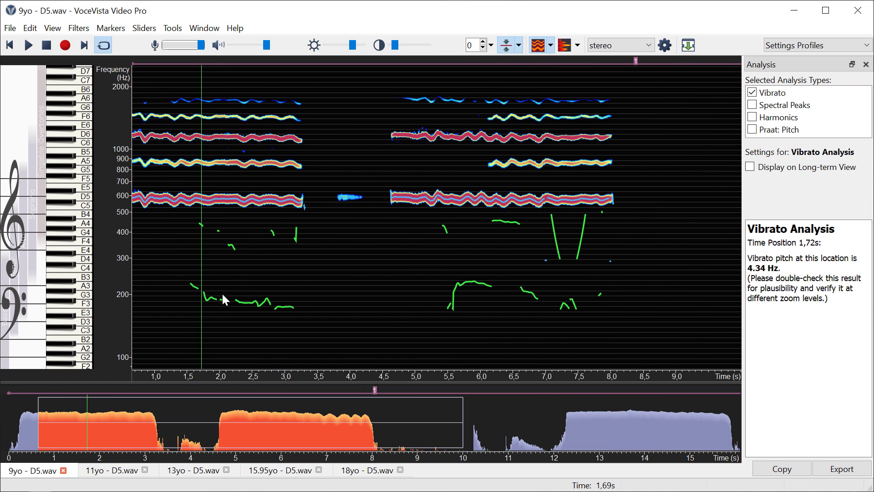
{"action": "mouse_move", "coordinate": [222, 292]}
{"action": "left_mouse_down"}
{"action": "mouse_move", "coordinate": [208, 280]}
{"action": "mouse_move", "coordinate": [216, 282]}
{"action": "mouse_move", "coordinate": [201, 283]}
{"action": "mouse_move", "coordinate": [215, 285]}
{"action": "left_mouse_up"}
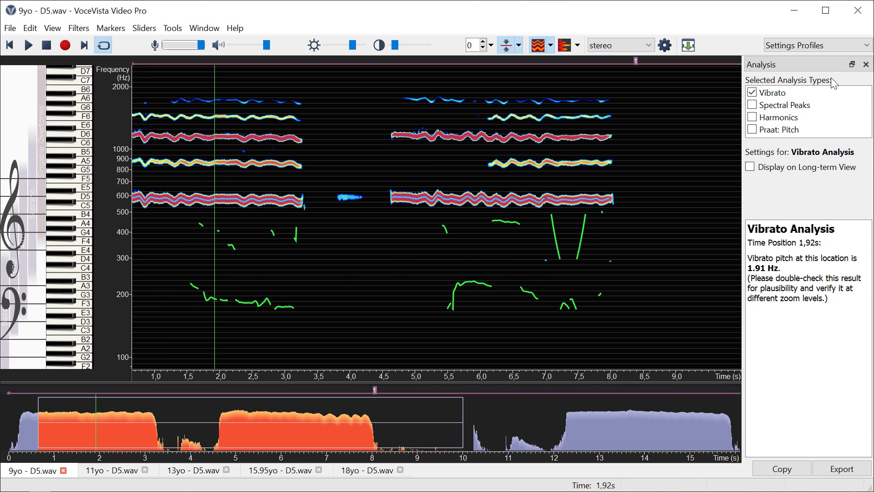
Close and reopen the Analysis panel via View, then move the analysis point to 6,43 s (4.47 Hz)
{"action": "left_click", "coordinate": [867, 65]}
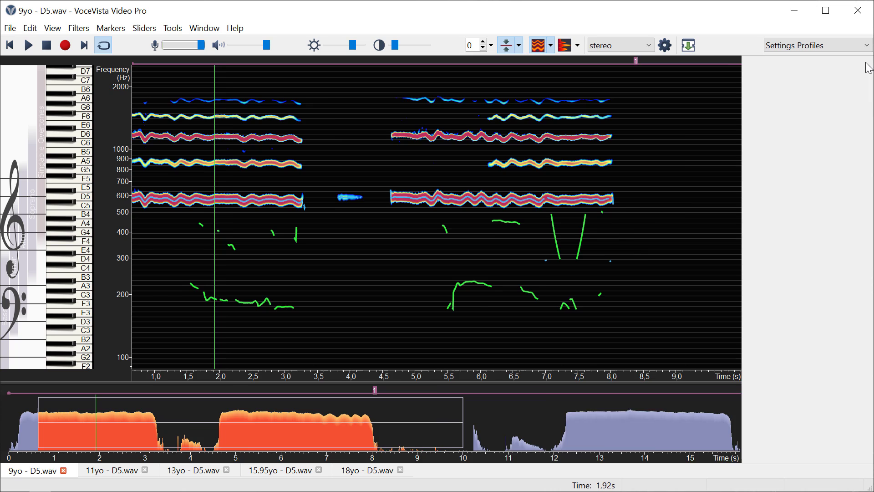
{"action": "left_click", "coordinate": [52, 28]}
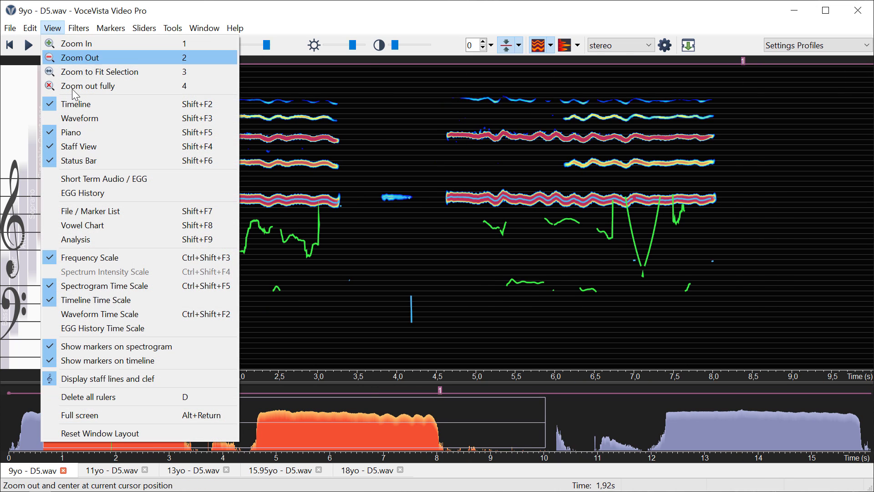
{"action": "left_click", "coordinate": [85, 247]}
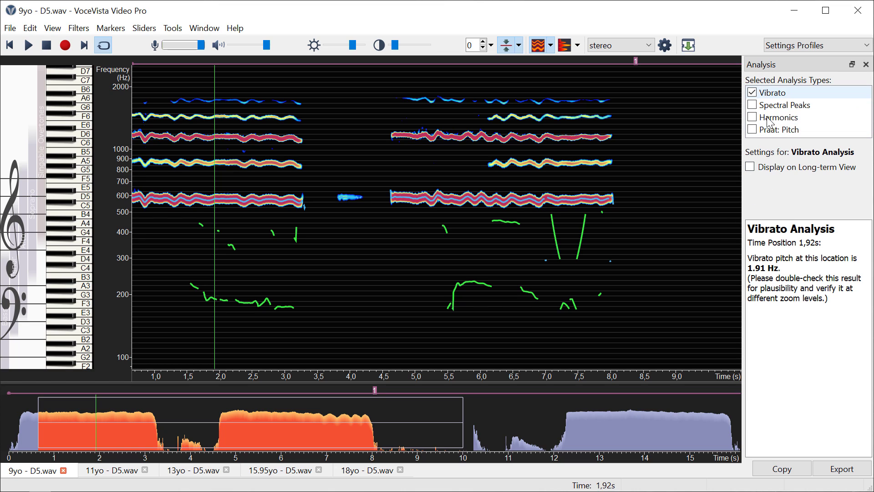
{"action": "left_click_drag", "start_coordinate": [565, 239], "coordinate": [507, 236]}
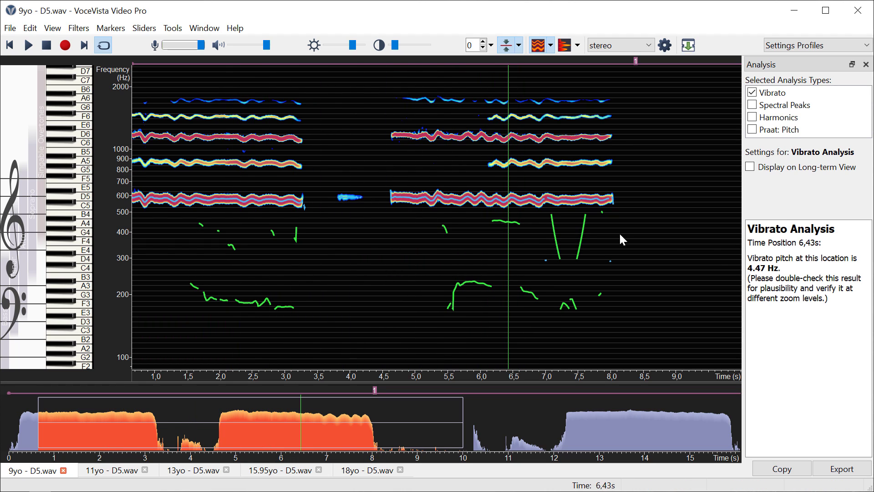
Switch the frequency axis to a linear scale and place the analysis point at 5,88 s
{"action": "right_click", "coordinate": [102, 219]}
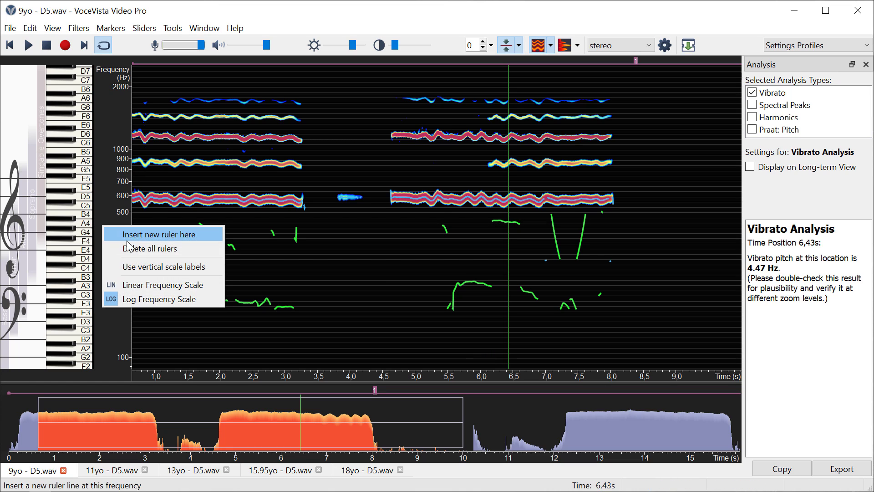
{"action": "left_click", "coordinate": [144, 290]}
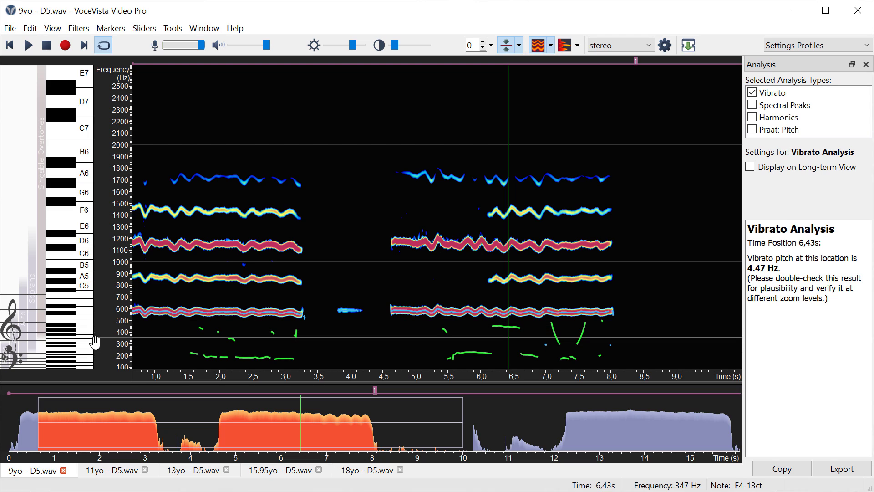
{"action": "left_click", "coordinate": [472, 333]}
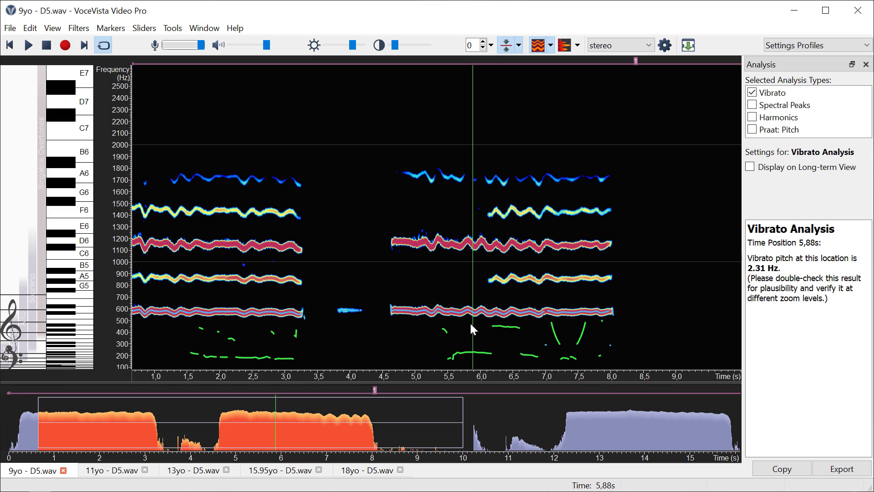
{"action": "scroll", "coordinate": [470, 321], "scroll_direction": "up", "scroll_amount": 1}
{"action": "scroll", "coordinate": [470, 322], "scroll_direction": "down", "scroll_amount": 3}
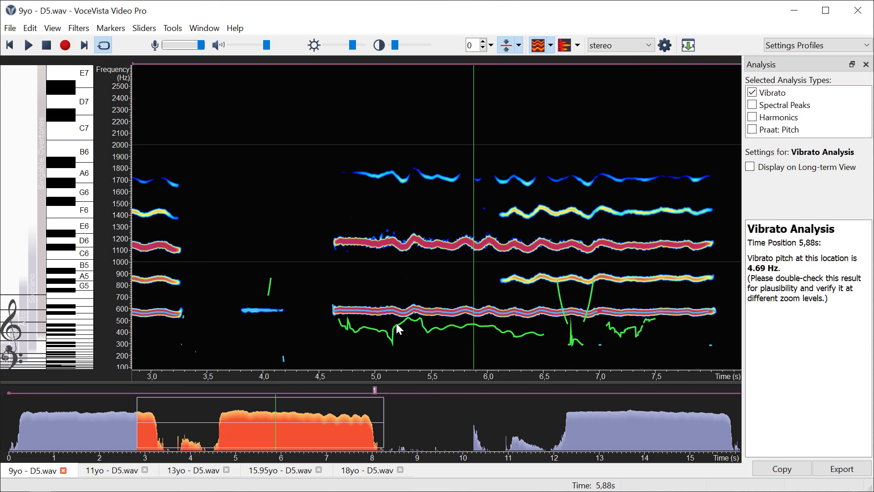
Zoom the view and move the analysis point from 5,57 s to 5,78 s, reading 4.41 Hz
{"action": "left_click", "coordinate": [430, 327]}
{"action": "left_click", "coordinate": [435, 329]}
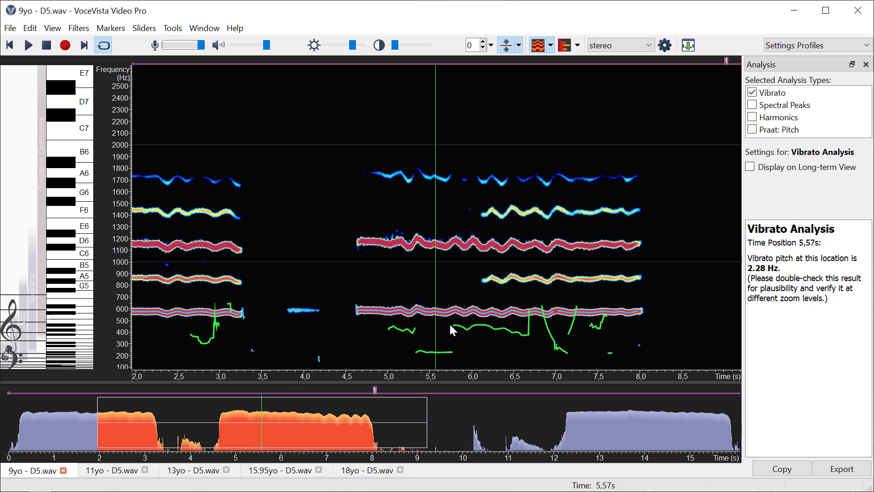
{"action": "scroll", "coordinate": [449, 322], "scroll_direction": "up", "scroll_amount": 2}
{"action": "scroll", "coordinate": [420, 317], "scroll_direction": "up", "scroll_amount": 2}
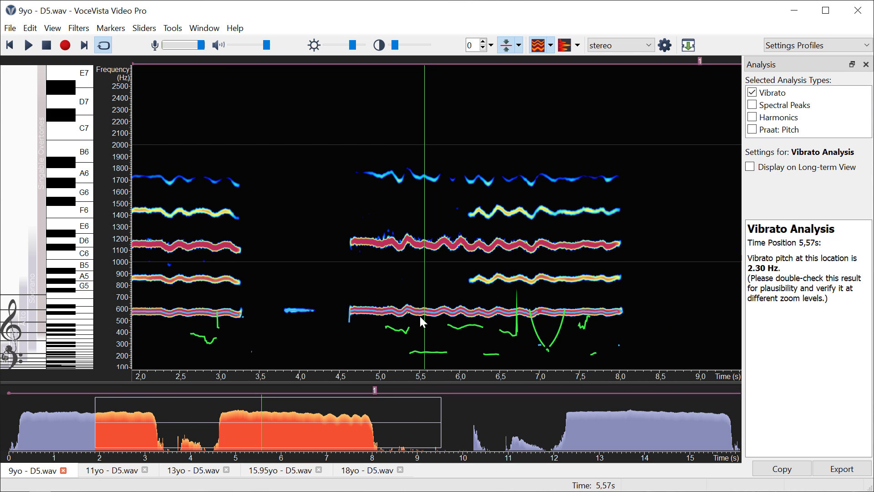
{"action": "scroll", "coordinate": [420, 316], "scroll_direction": "down", "scroll_amount": 1}
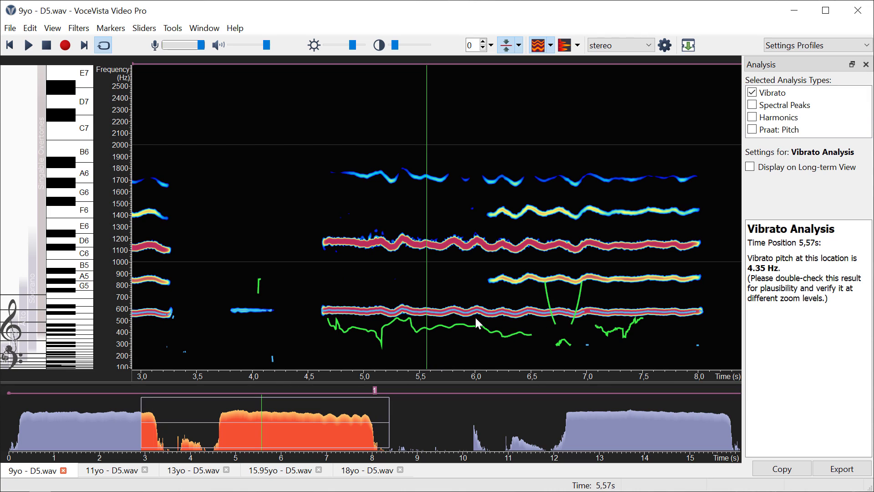
{"action": "left_click", "coordinate": [450, 321]}
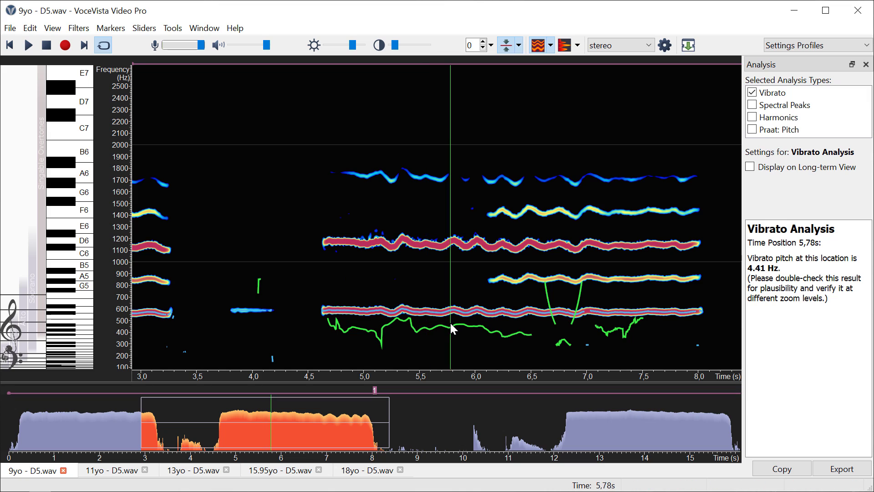
Set an exact 1 s selection of 5,78–6,78 s via Edit, giving a 573.59 Hz average
{"action": "left_click", "coordinate": [30, 27]}
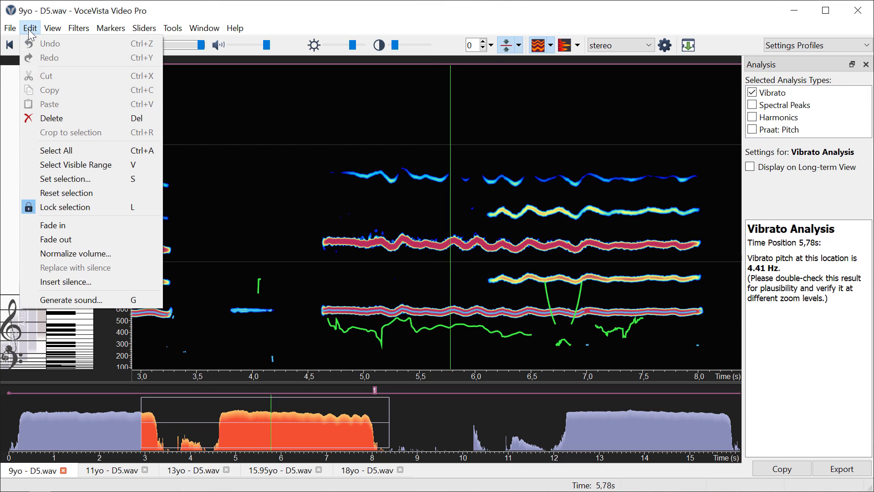
{"action": "left_click", "coordinate": [61, 178]}
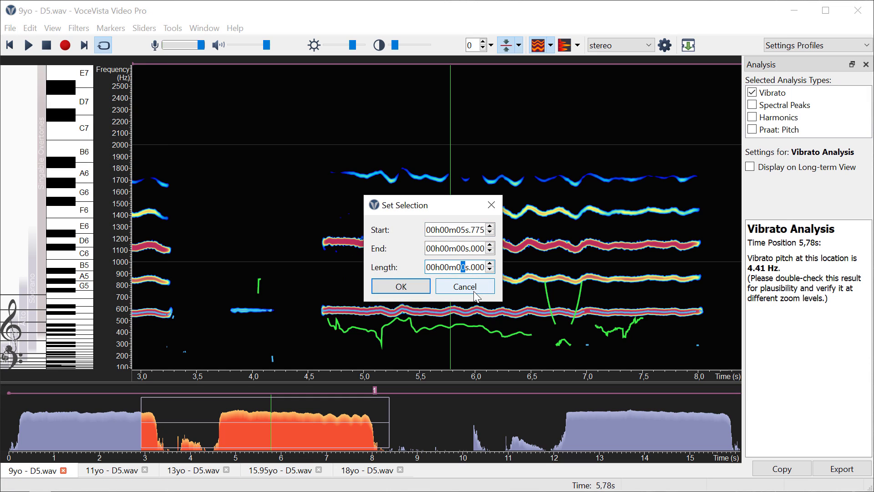
{"action": "type", "text": "1"}
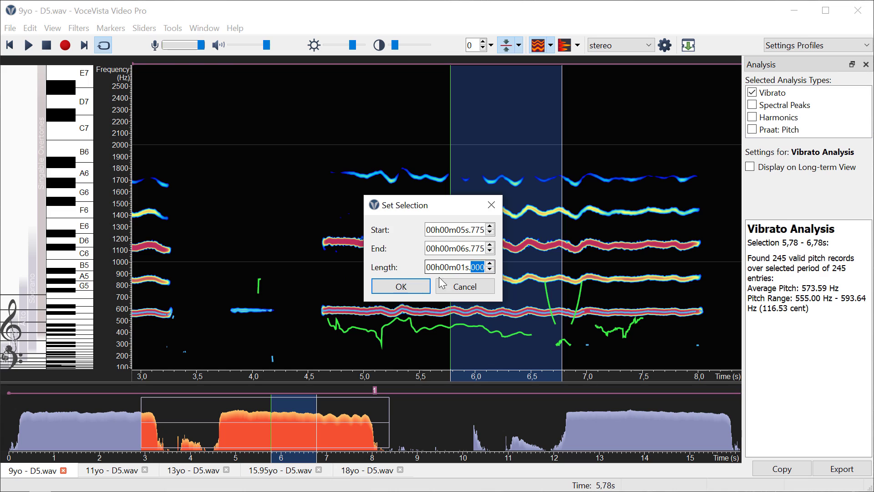
{"action": "left_click", "coordinate": [401, 287]}
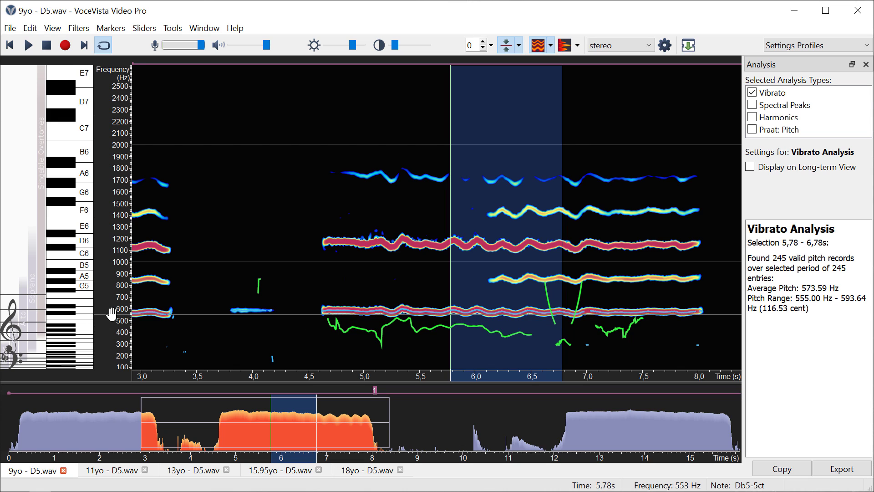
Zoom the frequency axis in and bring the region near 300 Hz into view
{"action": "scroll", "coordinate": [112, 313], "scroll_direction": "up", "scroll_amount": 5}
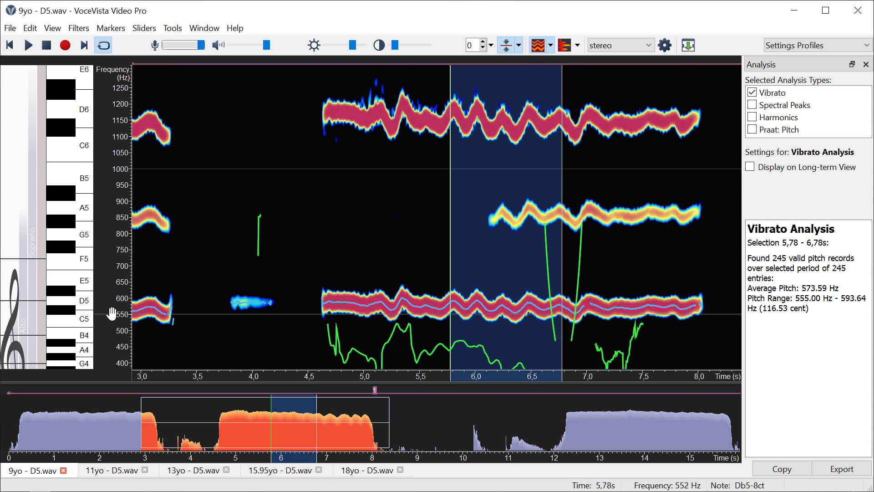
{"action": "scroll", "coordinate": [112, 314], "scroll_direction": "up", "scroll_amount": 2}
{"action": "left_click_drag", "start_coordinate": [109, 308], "coordinate": [109, 275]}
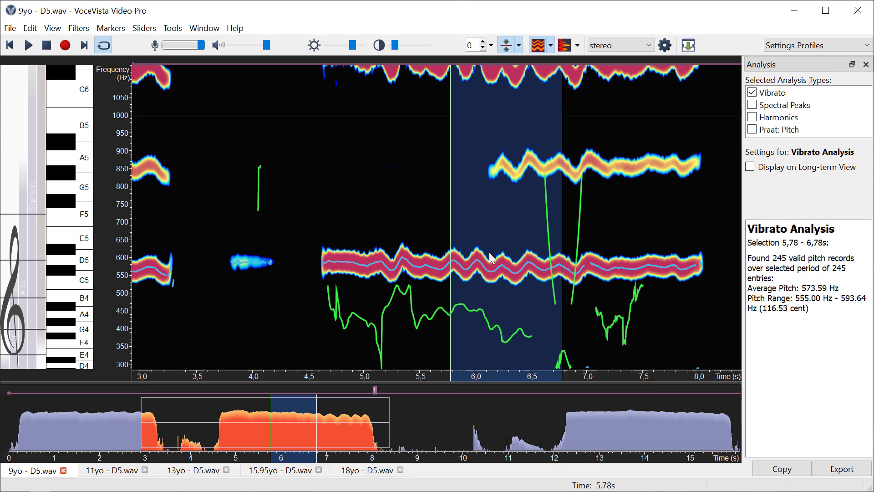
Move the time position from 6,13 s back to 5,80 s, reading a 4.53 Hz vibrato rate
{"action": "mouse_move", "coordinate": [507, 298]}
{"action": "left_mouse_down"}
{"action": "mouse_move", "coordinate": [492, 298]}
{"action": "mouse_move", "coordinate": [505, 299]}
{"action": "left_mouse_up"}
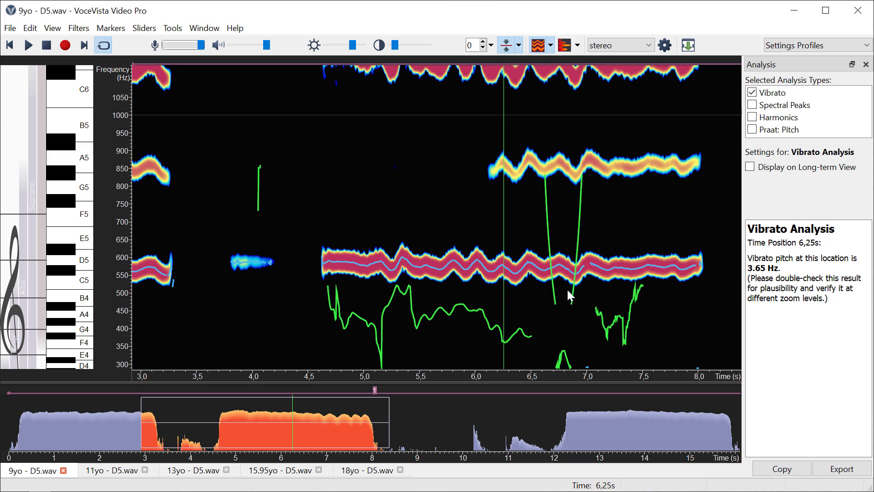
{"action": "mouse_move", "coordinate": [507, 296]}
{"action": "left_mouse_down"}
{"action": "mouse_move", "coordinate": [482, 296]}
{"action": "mouse_move", "coordinate": [523, 296]}
{"action": "mouse_move", "coordinate": [495, 298]}
{"action": "left_mouse_up"}
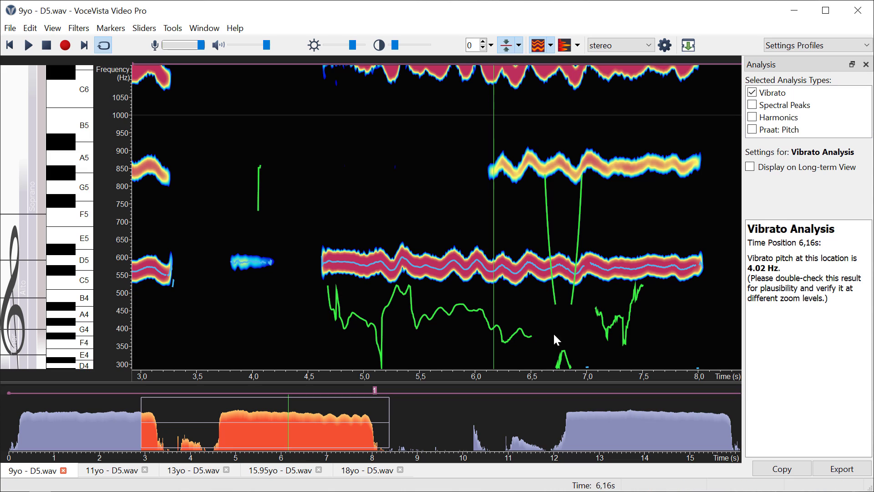
{"action": "left_click_drag", "start_coordinate": [474, 314], "coordinate": [454, 314]}
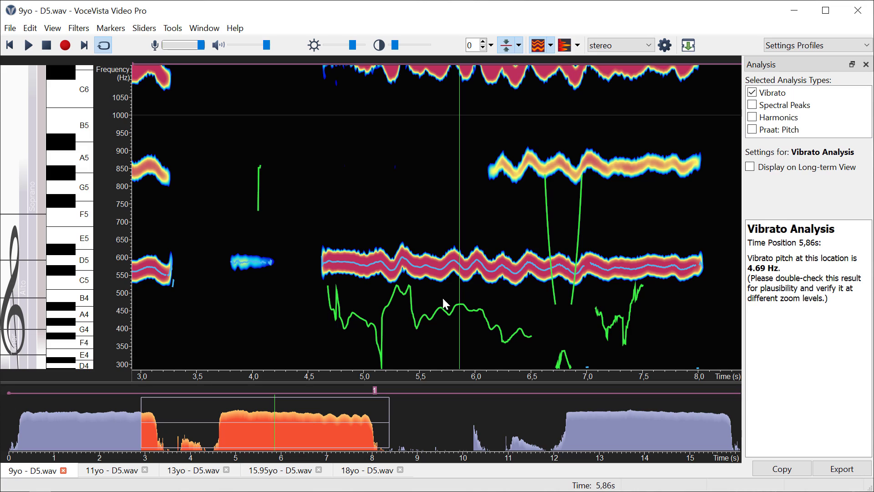
{"action": "left_click", "coordinate": [454, 269]}
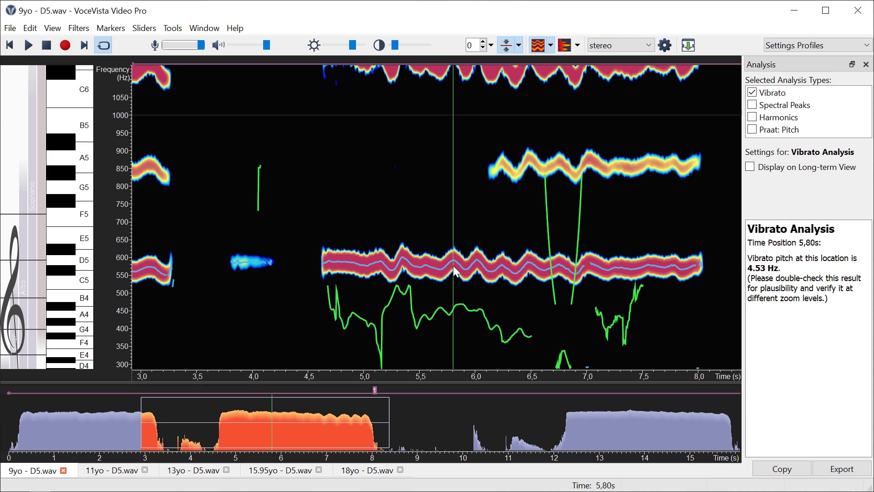
Select exactly 5,80–6,80 s (1 s length) via Edit, then read the frequency around 5,87 s
{"action": "left_click", "coordinate": [30, 27]}
{"action": "left_click", "coordinate": [89, 178]}
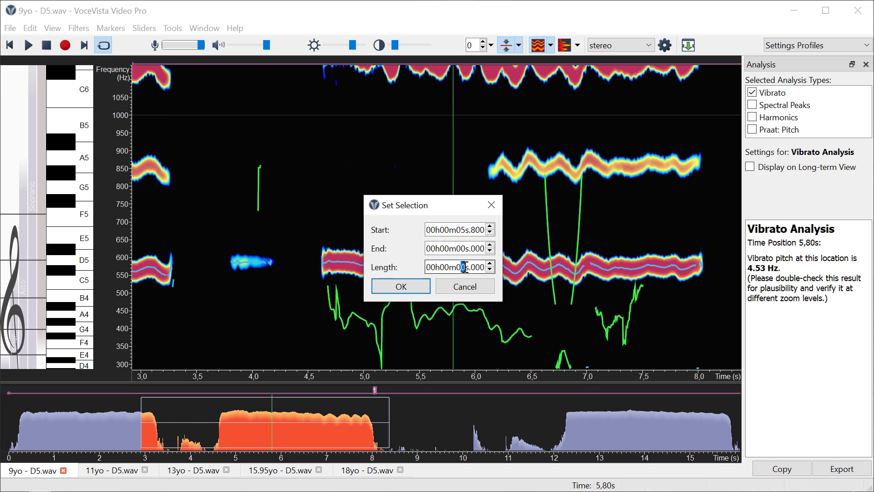
{"action": "type", "text": "1"}
{"action": "left_click", "coordinate": [403, 287]}
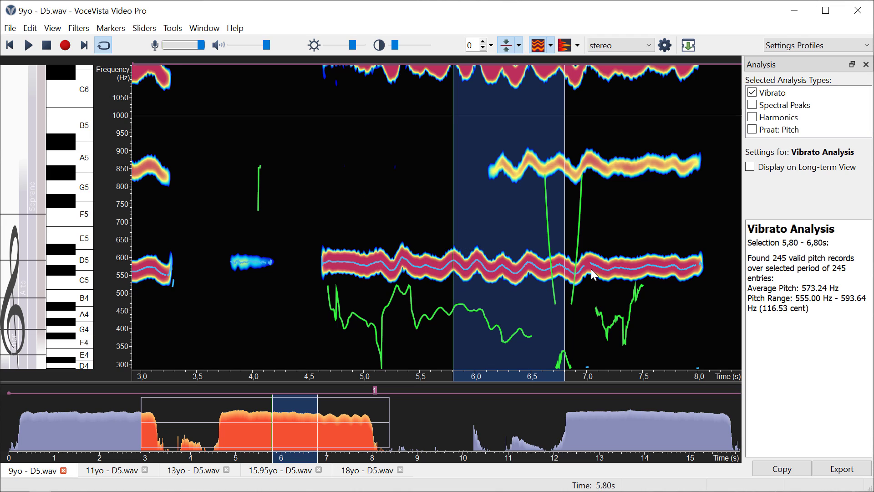
{"action": "left_click", "coordinate": [461, 311]}
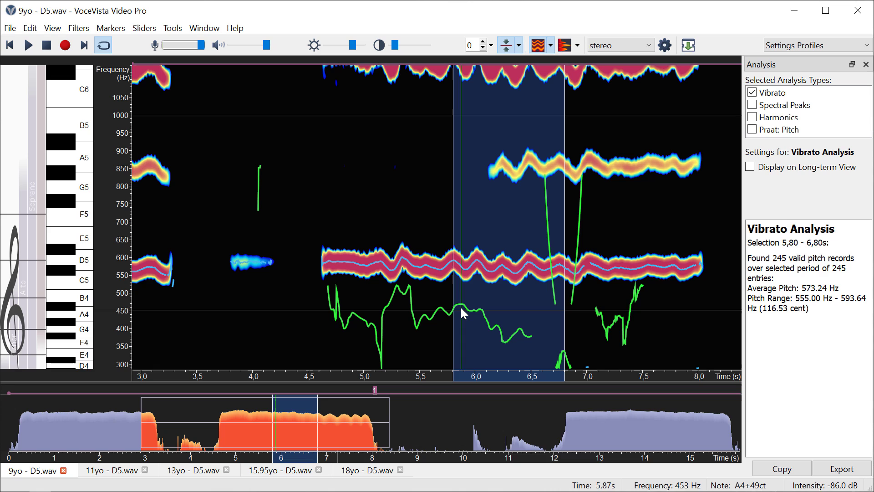
{"action": "left_click_drag", "start_coordinate": [461, 311], "coordinate": [449, 320]}
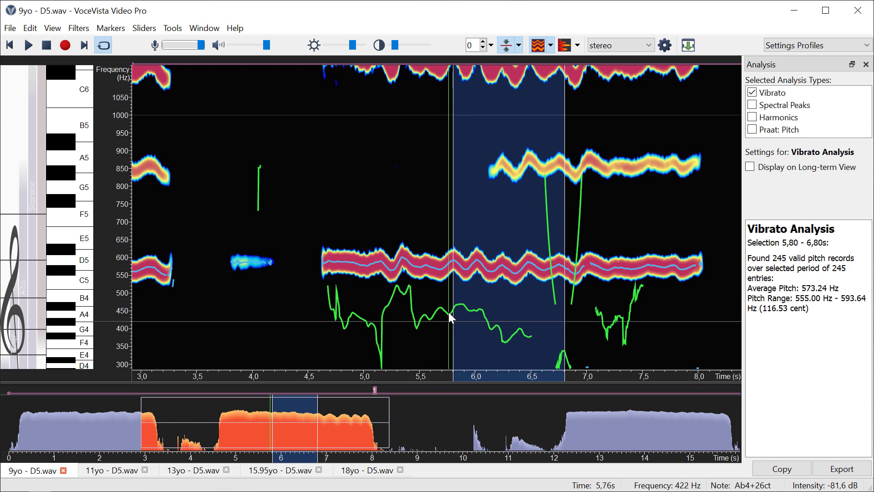
Widen the frequency range to 100–2000 Hz and switch the frequency axis to a log scale
{"action": "scroll", "coordinate": [109, 286], "scroll_direction": "down", "scroll_amount": 5}
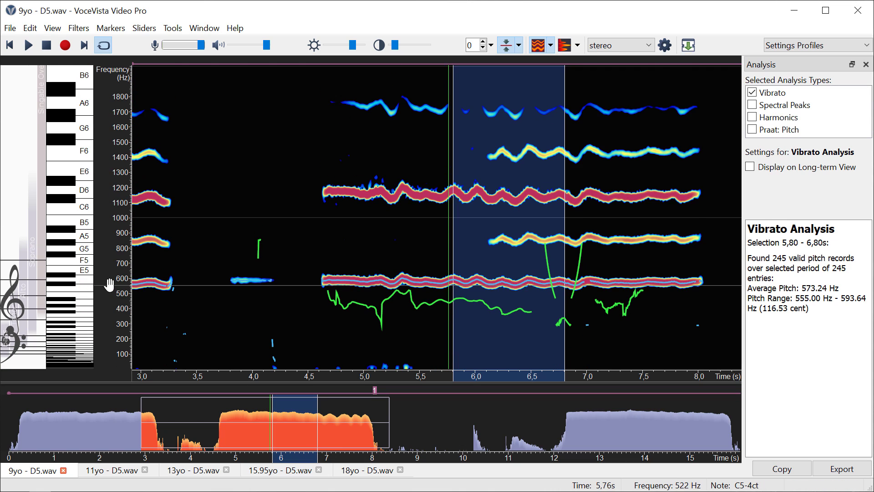
{"action": "scroll", "coordinate": [108, 279], "scroll_direction": "up", "scroll_amount": 4}
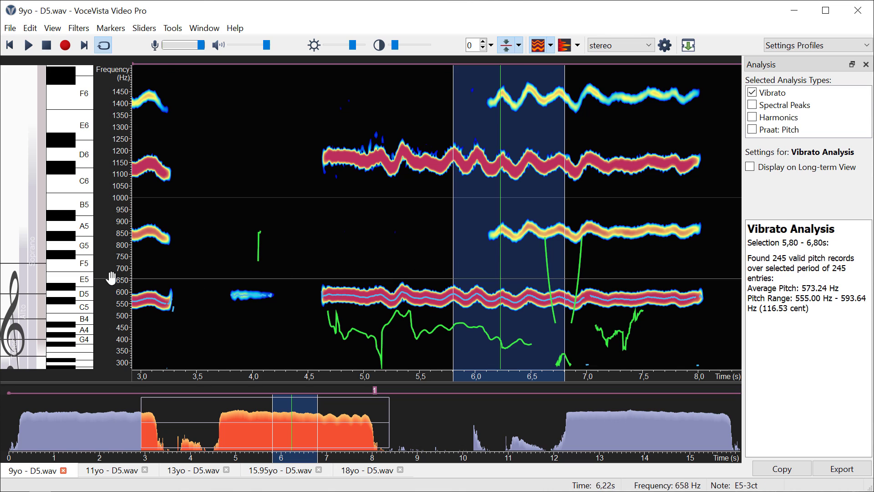
{"action": "mouse_move", "coordinate": [113, 278]}
{"action": "left_mouse_down"}
{"action": "mouse_move", "coordinate": [109, 237]}
{"action": "mouse_move", "coordinate": [116, 282]}
{"action": "left_mouse_up"}
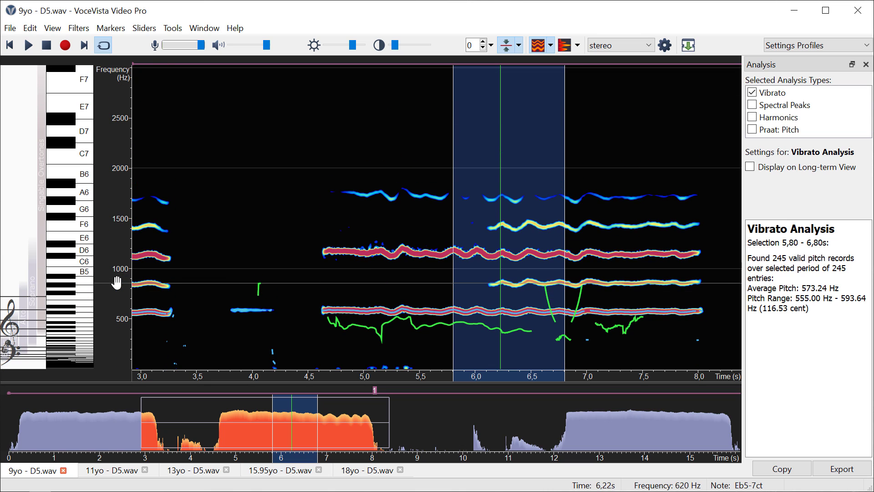
{"action": "right_click", "coordinate": [113, 219]}
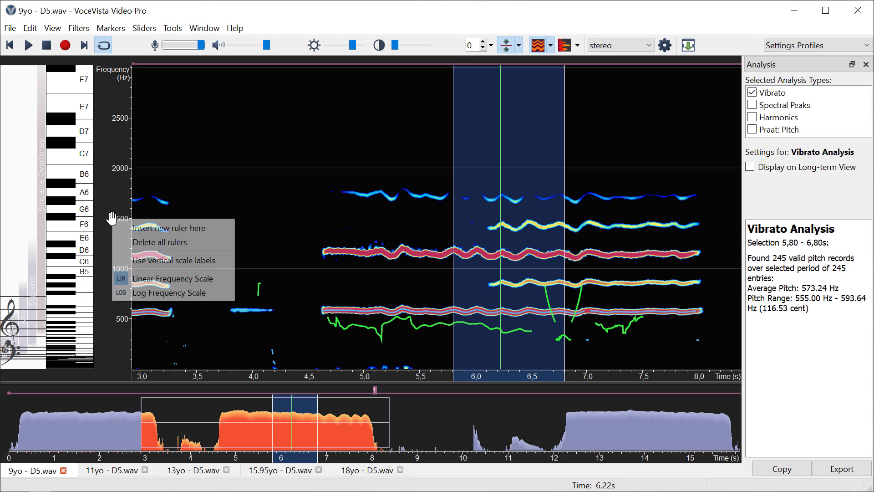
{"action": "left_click", "coordinate": [136, 293]}
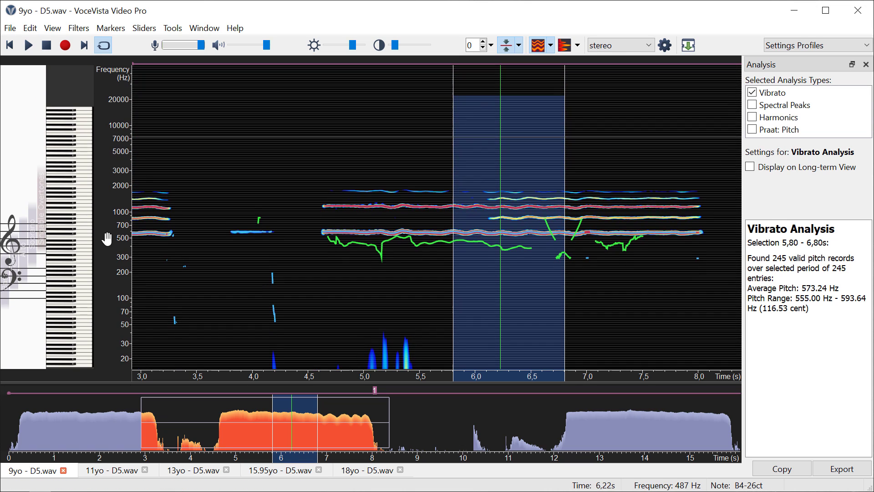
Check vibrato at 6,48 s, select 5,80–6,73 s, then set the time position to 5,81 s (4.59 Hz)
{"action": "scroll", "coordinate": [108, 236], "scroll_direction": "up", "scroll_amount": 3}
{"action": "scroll", "coordinate": [108, 230], "scroll_direction": "down", "scroll_amount": 2}
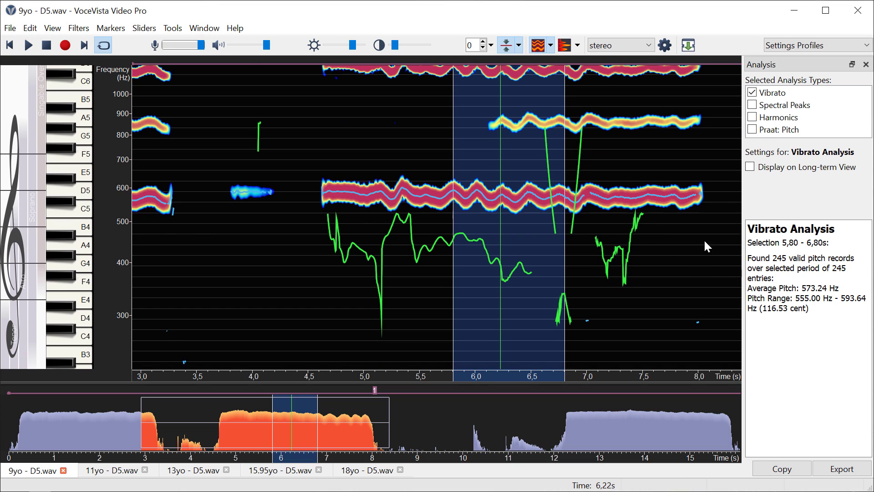
{"action": "left_click", "coordinate": [529, 243]}
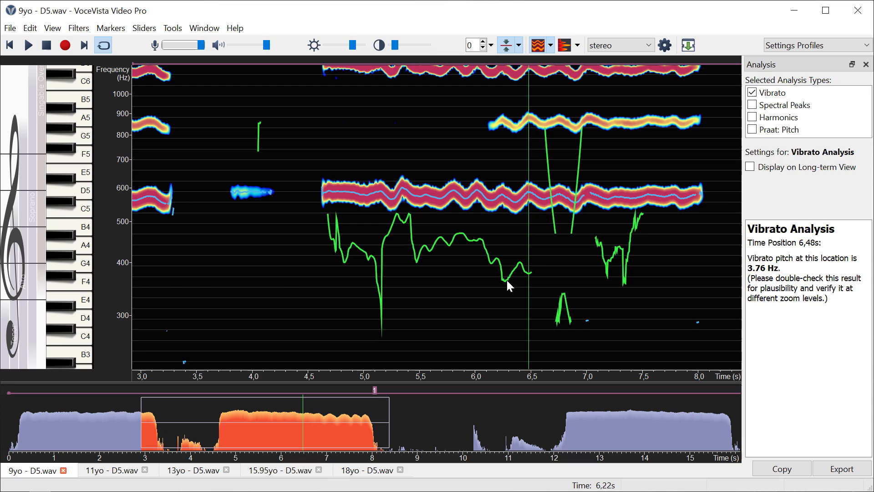
{"action": "left_click_drag", "start_coordinate": [453, 256], "coordinate": [557, 253]}
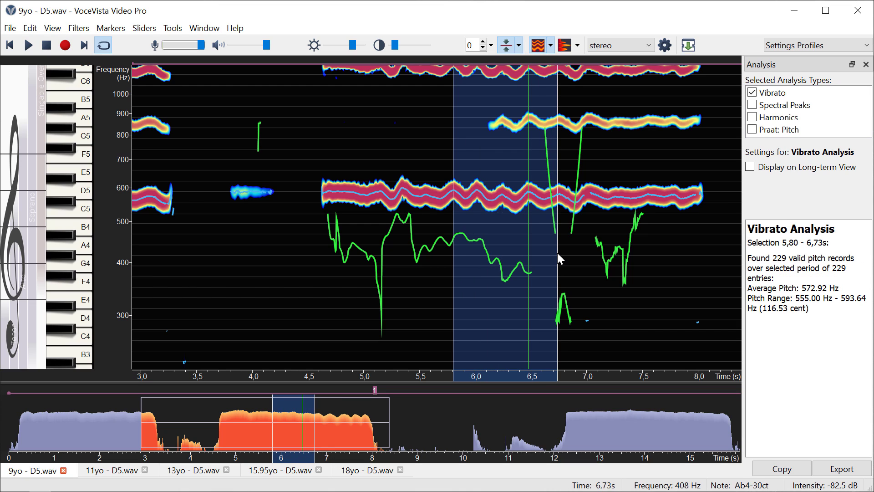
{"action": "left_click", "coordinate": [474, 238]}
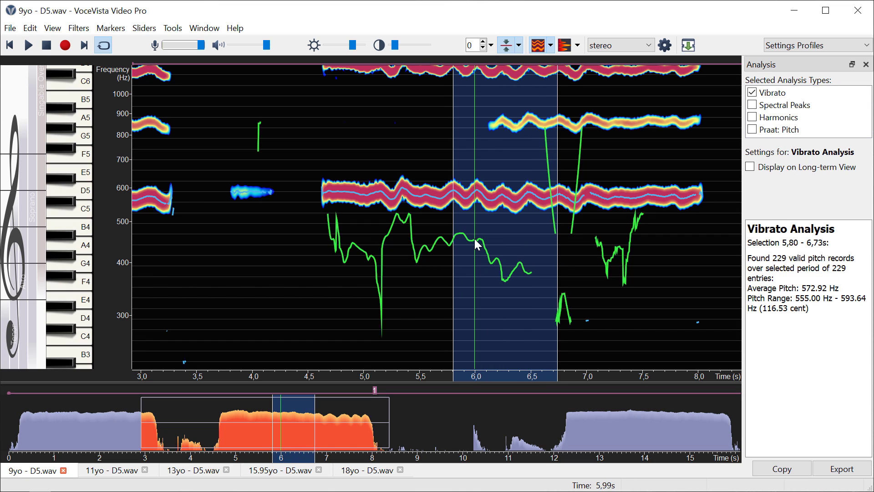
{"action": "left_click", "coordinate": [455, 238]}
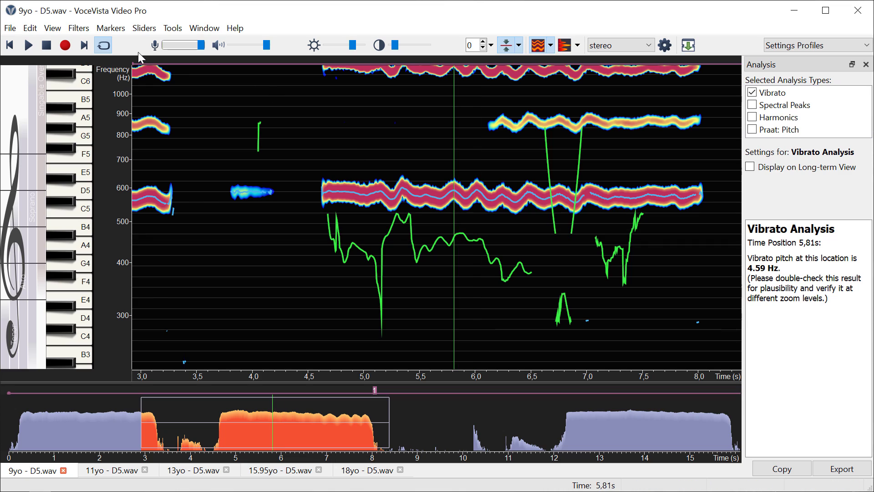
{"action": "left_click", "coordinate": [30, 29]}
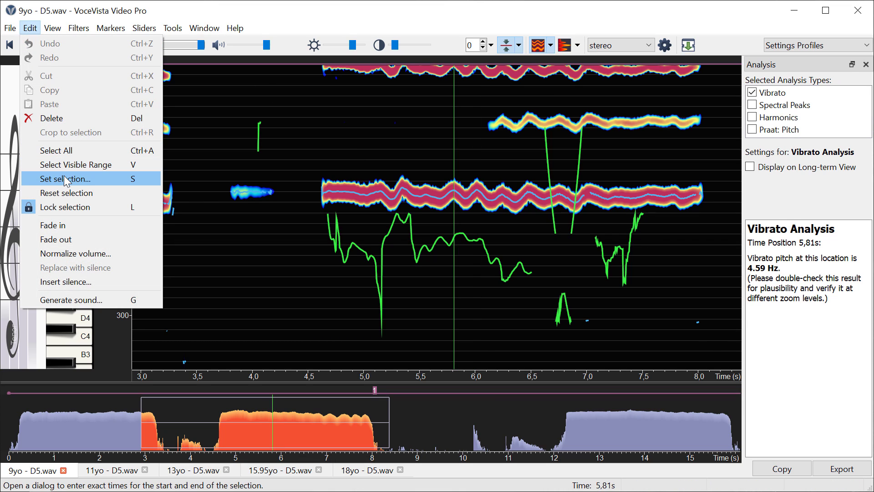
Set an exact one-second selection starting at 5,81 s
{"action": "left_click", "coordinate": [459, 205]}
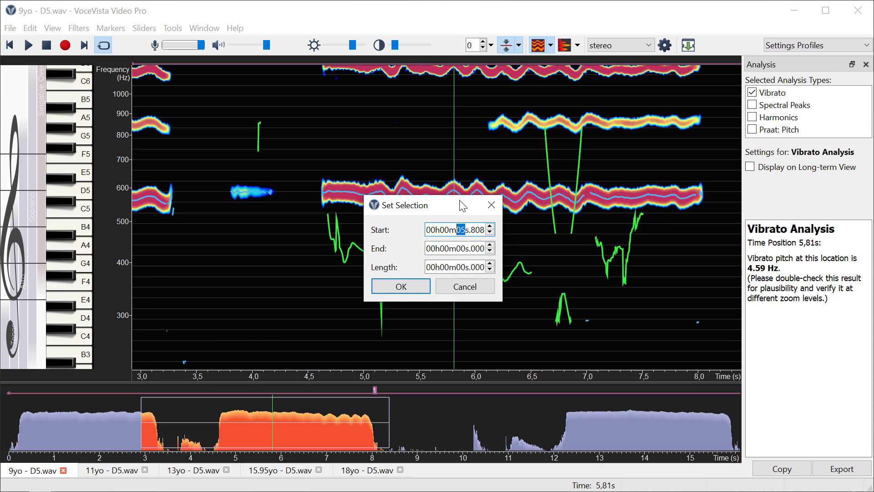
{"action": "left_click", "coordinate": [465, 268]}
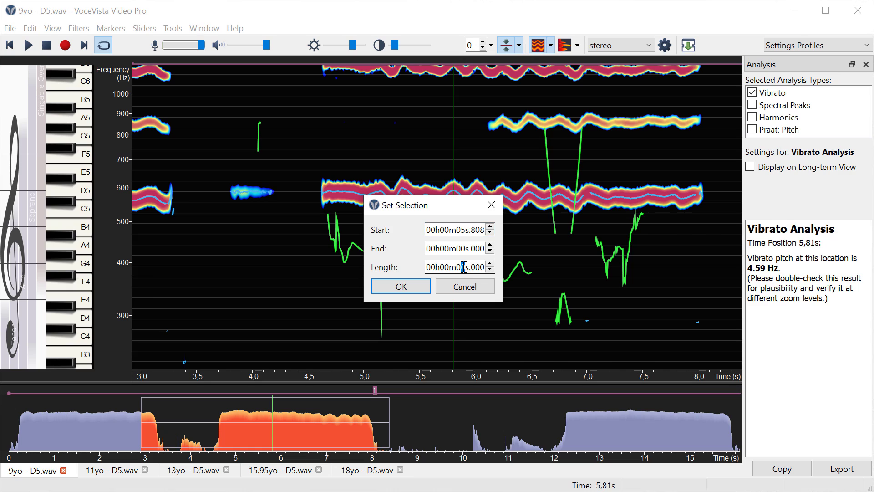
{"action": "type", "text": "1"}
{"action": "left_click", "coordinate": [400, 286]}
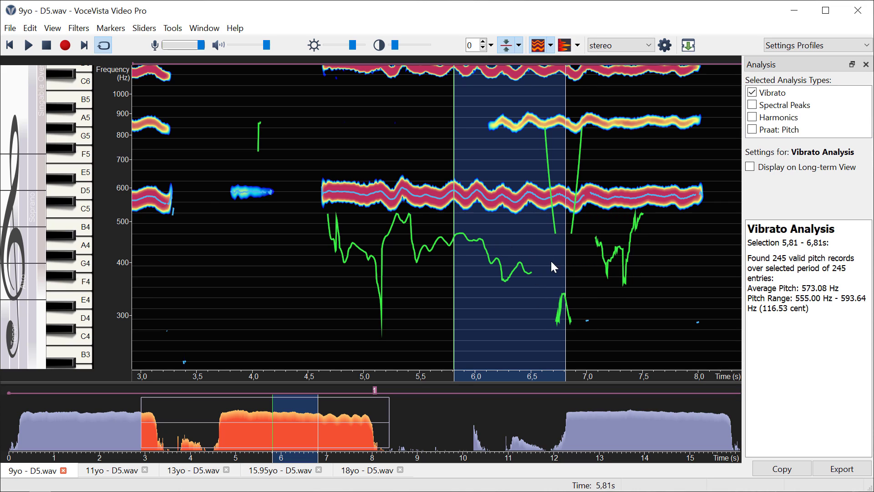
Trim the selection to end at 6,43 s, then clear it and place the time position at 5,48 s
{"action": "left_click_drag", "start_coordinate": [567, 248], "coordinate": [522, 251]}
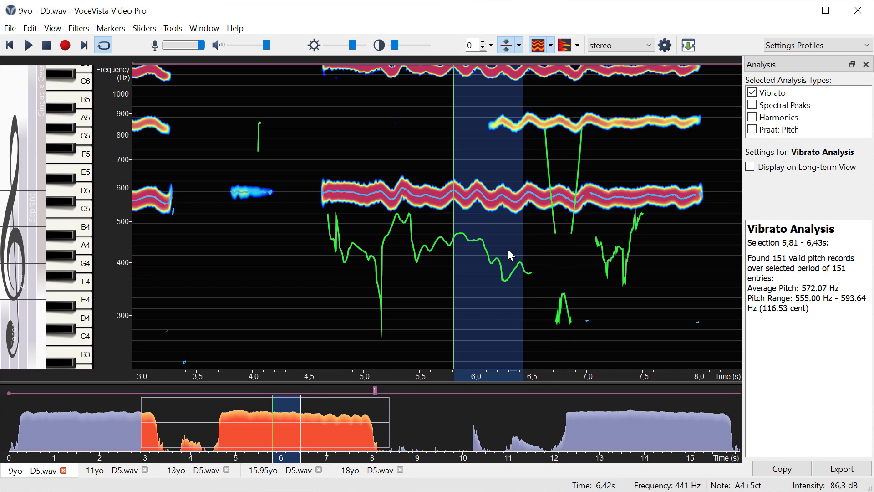
{"action": "left_click", "coordinate": [420, 248]}
{"action": "left_click", "coordinate": [417, 249]}
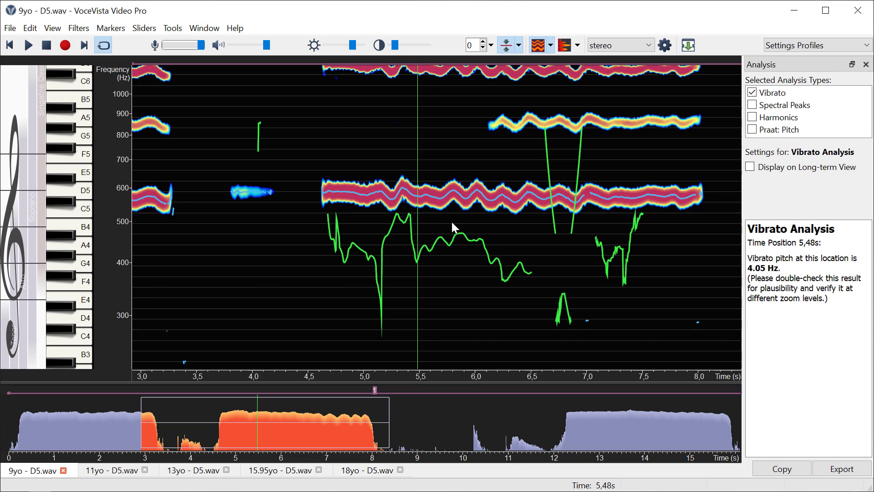
{"action": "left_click", "coordinate": [30, 28]}
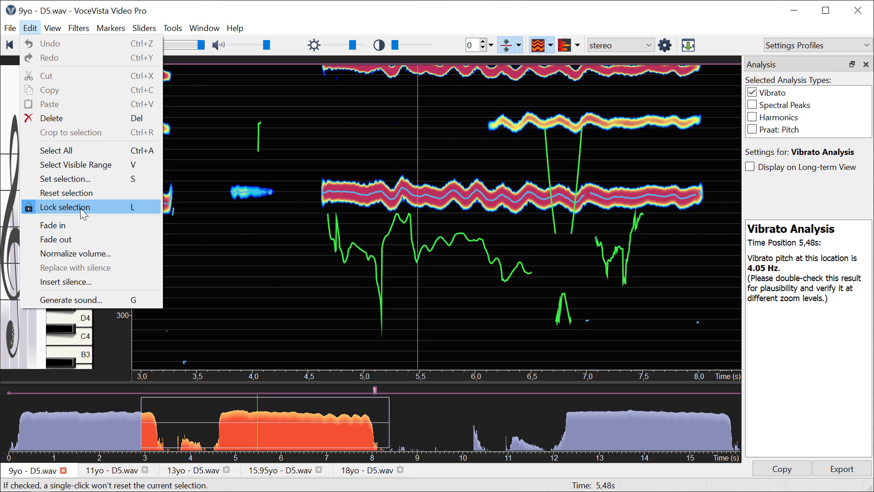
Apply a one-second selection from 5,48 s, then clear it and track vibrato from 5,89 to 6,11 s
{"action": "left_click", "coordinate": [65, 179]}
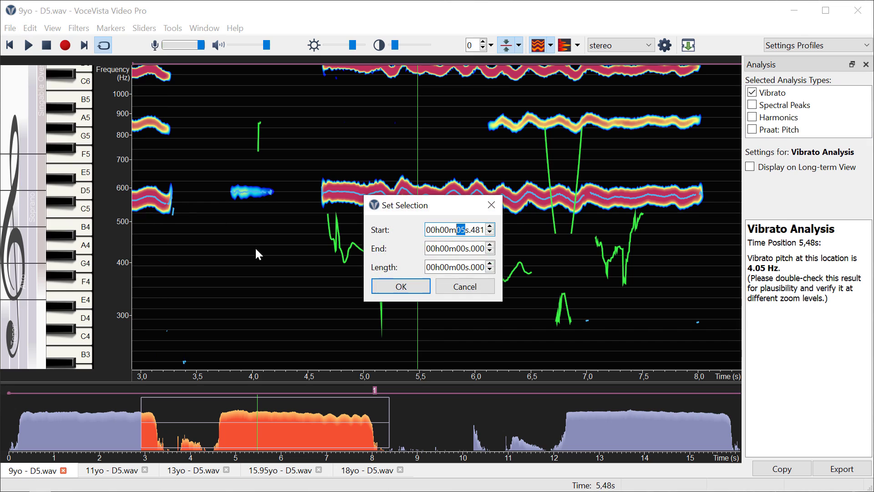
{"action": "key", "text": "Tab"}
{"action": "key", "text": "Tab"}
{"action": "left_click", "coordinate": [464, 267]}
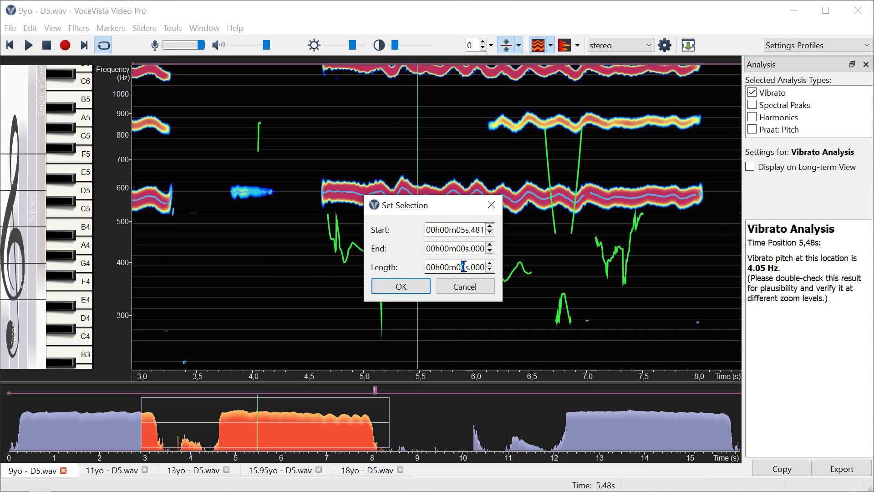
{"action": "type", "text": "1"}
{"action": "left_click", "coordinate": [413, 287]}
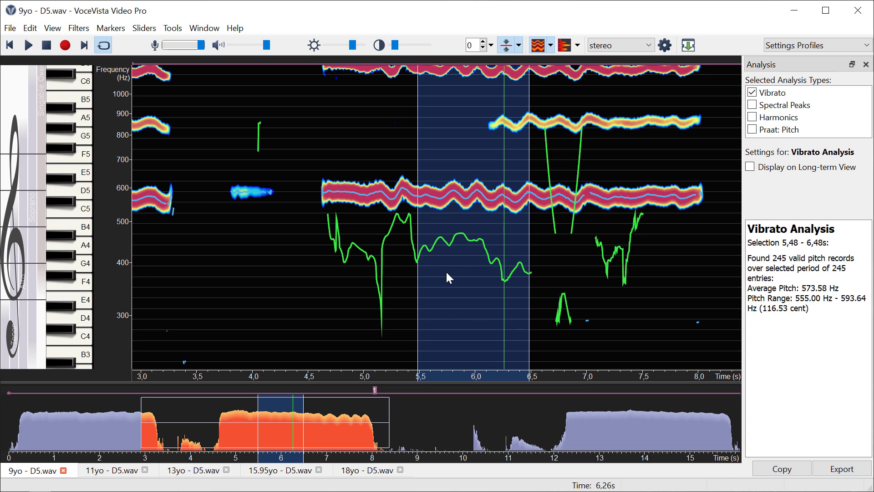
{"action": "left_click", "coordinate": [462, 271]}
{"action": "mouse_move", "coordinate": [463, 269]}
{"action": "left_mouse_down"}
{"action": "mouse_move", "coordinate": [474, 269]}
{"action": "mouse_move", "coordinate": [451, 271]}
{"action": "mouse_move", "coordinate": [494, 272]}
{"action": "mouse_move", "coordinate": [471, 269]}
{"action": "left_mouse_up"}
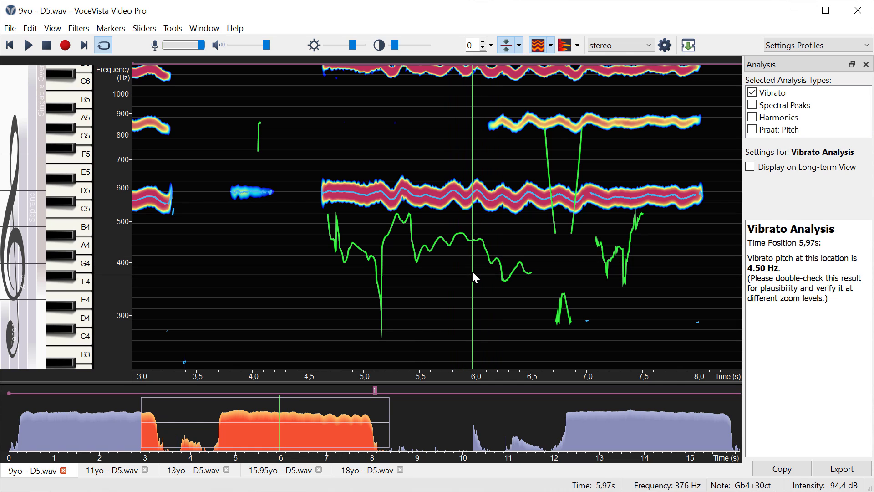
Return to the first note and read the vibrato rate at 1,79 s
{"action": "left_click", "coordinate": [73, 439]}
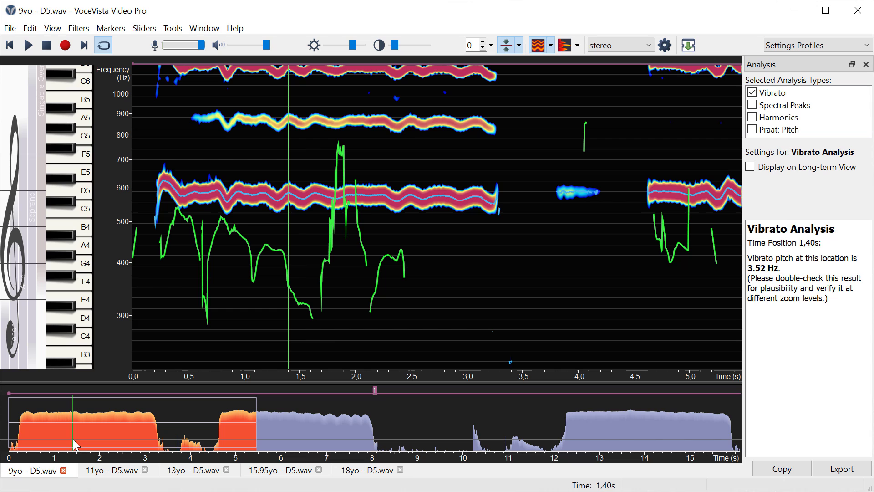
{"action": "scroll", "coordinate": [287, 189], "scroll_direction": "down", "scroll_amount": 1}
{"action": "scroll", "coordinate": [258, 207], "scroll_direction": "up", "scroll_amount": 1}
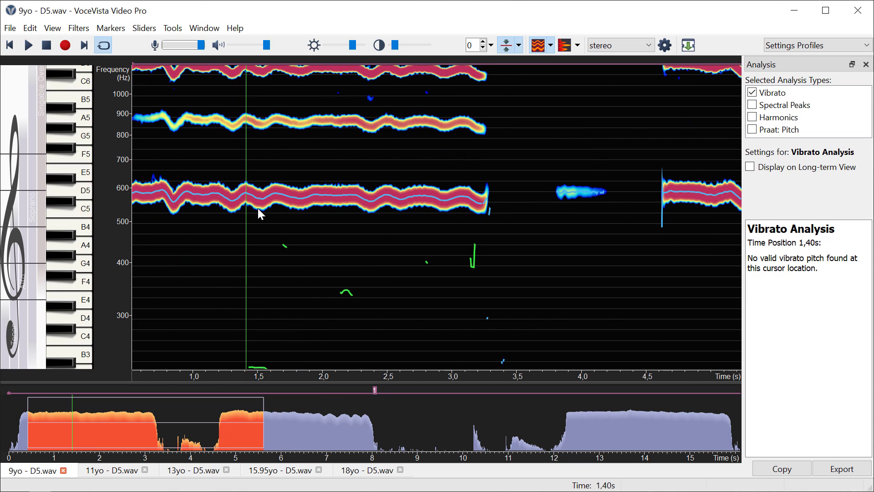
{"action": "scroll", "coordinate": [257, 209], "scroll_direction": "down", "scroll_amount": 1}
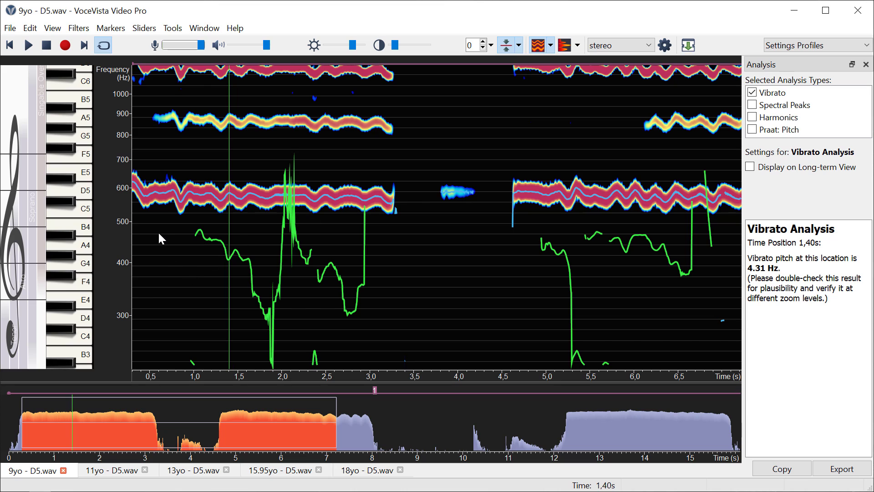
{"action": "left_click", "coordinate": [265, 226]}
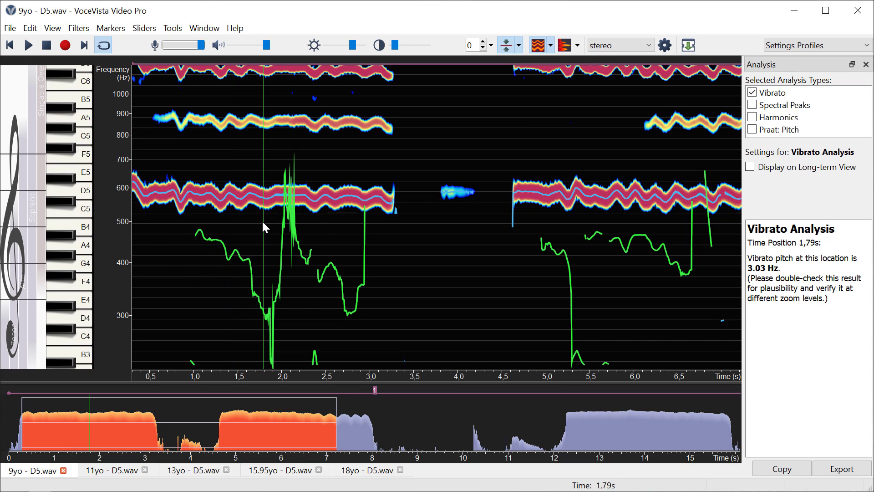
Move the time position to 1,46 s, then jump to the last sustained note near 14,26 s
{"action": "scroll", "coordinate": [245, 223], "scroll_direction": "down", "scroll_amount": 1}
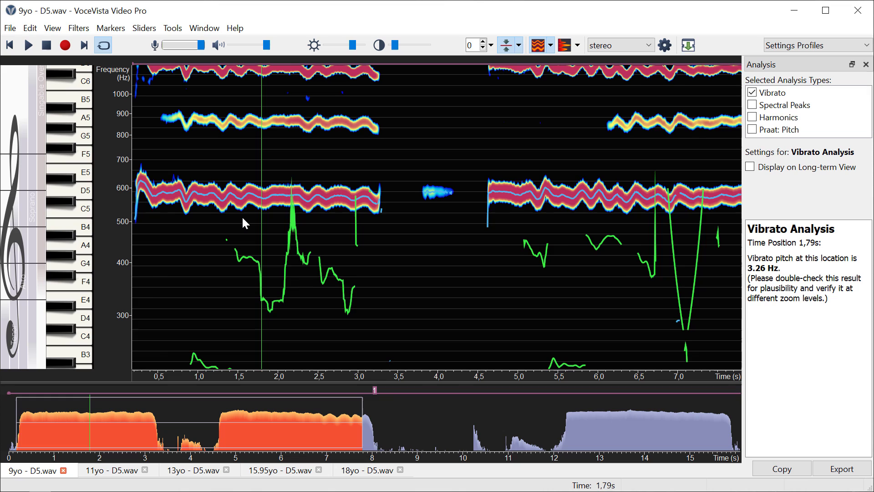
{"action": "scroll", "coordinate": [245, 223], "scroll_direction": "down", "scroll_amount": 1}
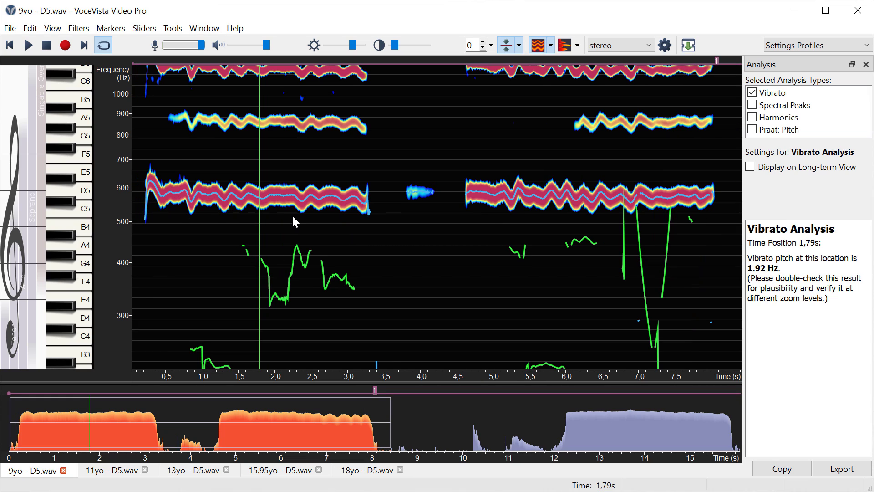
{"action": "left_click_drag", "start_coordinate": [293, 217], "coordinate": [237, 230]}
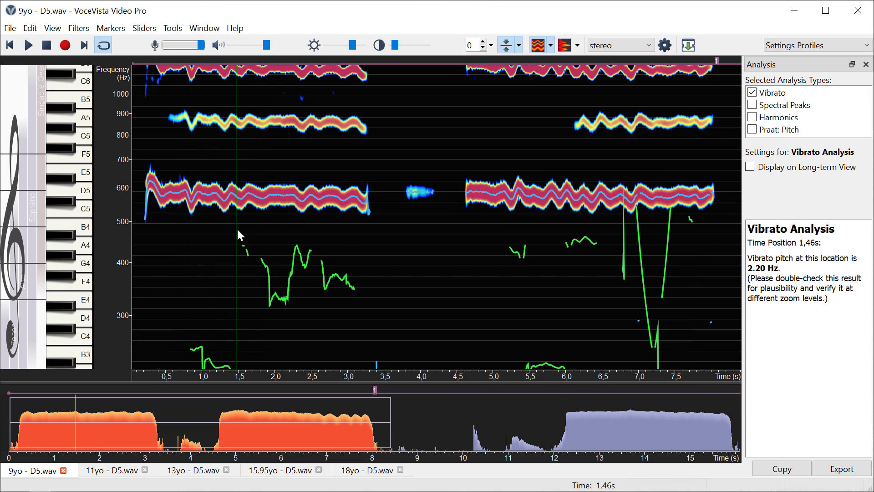
{"action": "scroll", "coordinate": [237, 228], "scroll_direction": "up", "scroll_amount": 1}
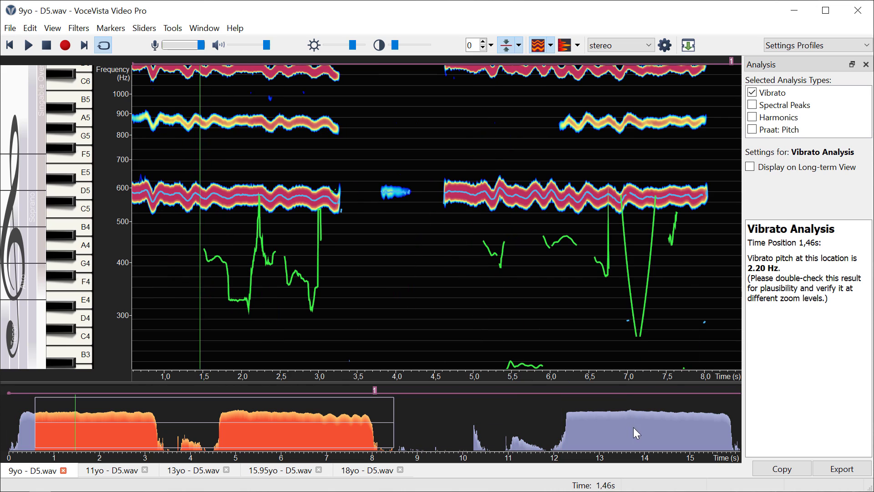
{"action": "left_click", "coordinate": [657, 431]}
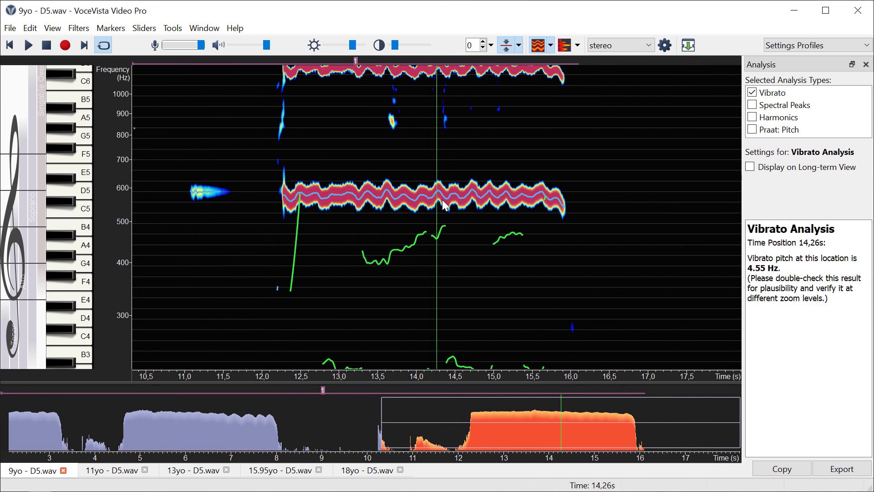
Select 12,59–15,49 s of the last note and widen the Analysis panel to show average pitch 576.39 Hz
{"action": "scroll", "coordinate": [485, 236], "scroll_direction": "down", "scroll_amount": 1}
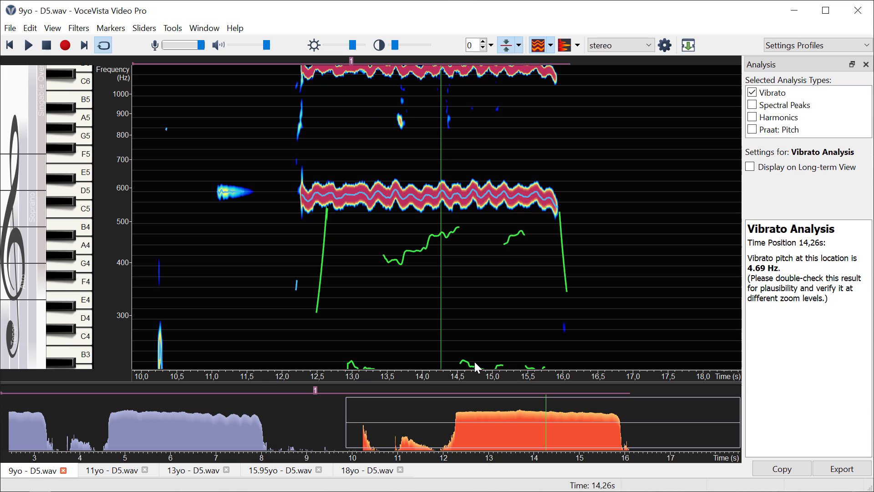
{"action": "scroll", "coordinate": [483, 233], "scroll_direction": "up", "scroll_amount": 3}
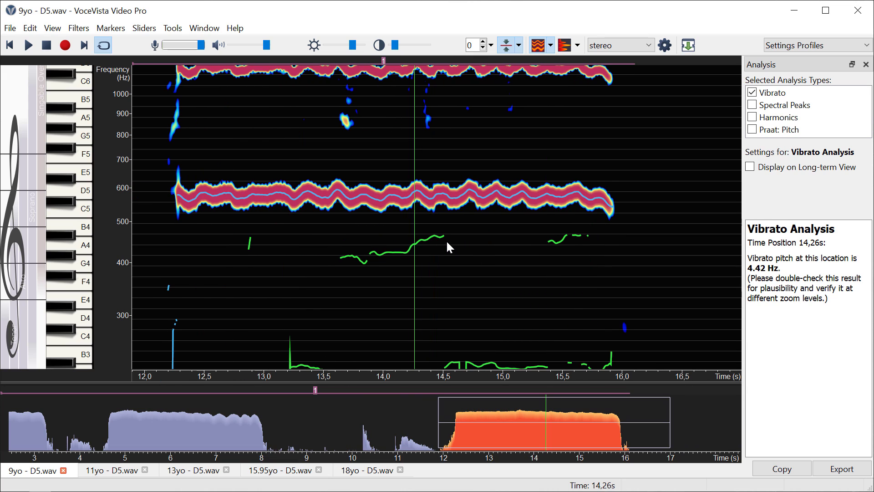
{"action": "mouse_move", "coordinate": [442, 238]}
{"action": "left_mouse_down"}
{"action": "mouse_move", "coordinate": [402, 236]}
{"action": "mouse_move", "coordinate": [501, 252]}
{"action": "mouse_move", "coordinate": [446, 236]}
{"action": "left_mouse_up"}
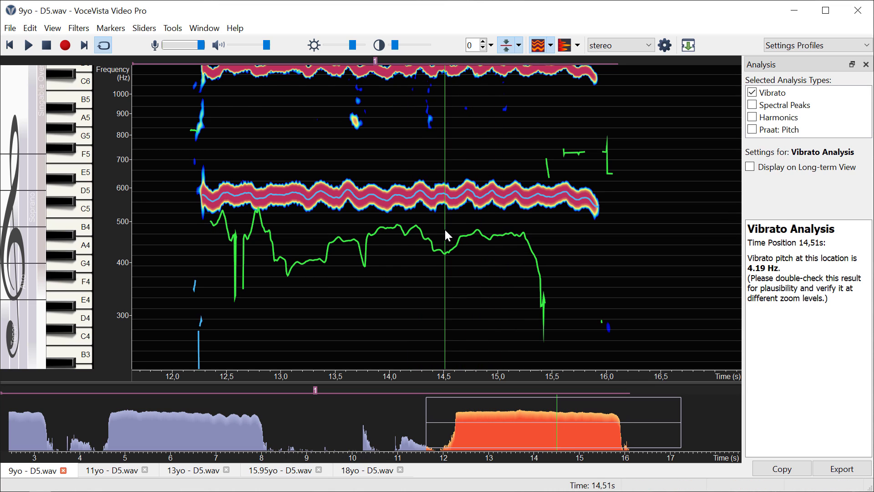
{"action": "left_click_drag", "start_coordinate": [358, 229], "coordinate": [458, 231]}
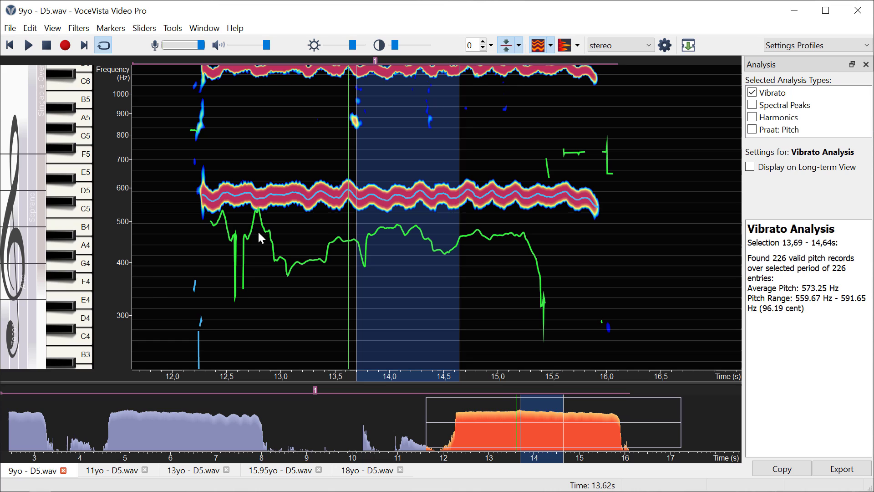
{"action": "left_click_drag", "start_coordinate": [237, 237], "coordinate": [552, 242]}
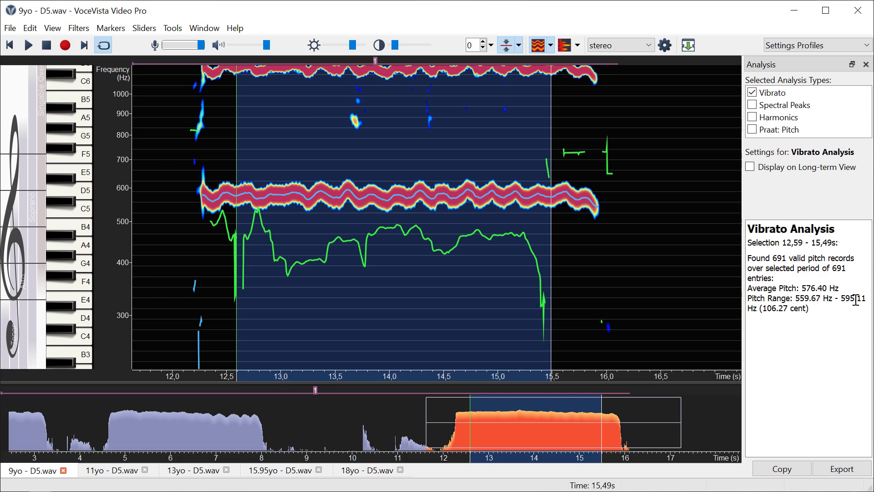
{"action": "left_click_drag", "start_coordinate": [743, 308], "coordinate": [663, 308]}
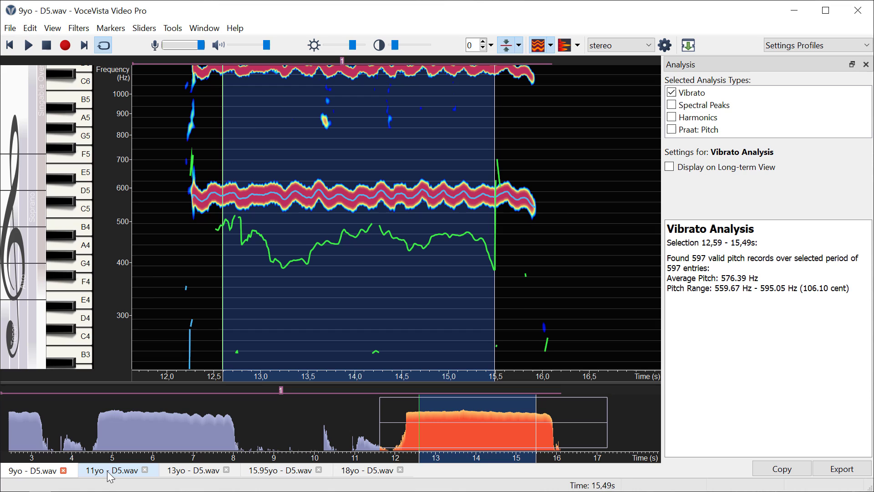
Switch to the 11yo - D5.wav recording and place the time position at 1,70 s
{"action": "left_click", "coordinate": [134, 474]}
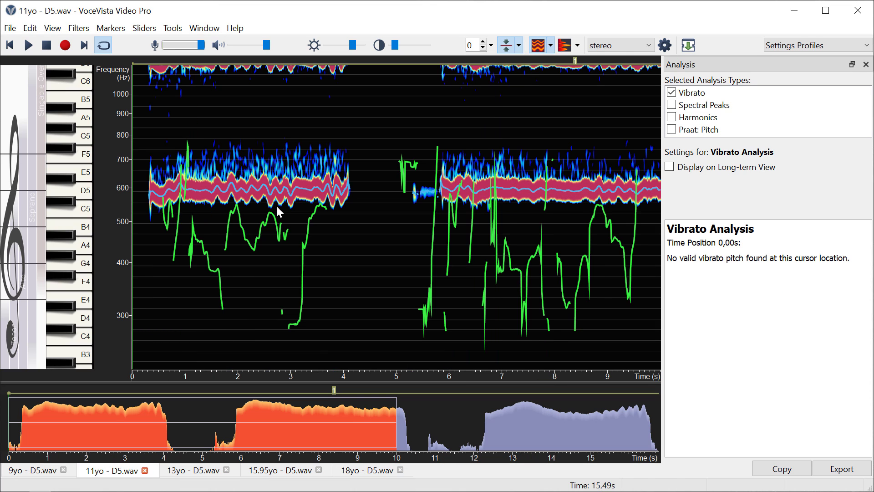
{"action": "left_click", "coordinate": [256, 201]}
{"action": "left_click", "coordinate": [223, 196]}
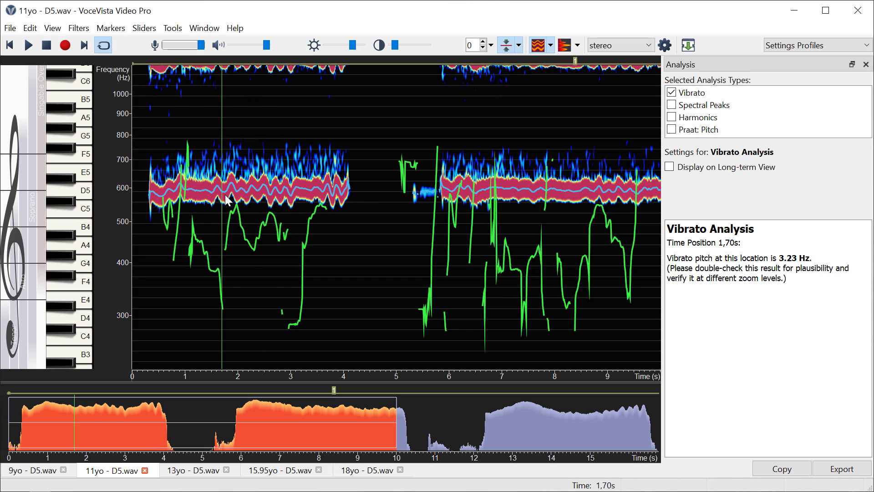
Zoom the time axis and settle the time position at 1,99 s, where vibrato reads 5.11 Hz
{"action": "scroll", "coordinate": [253, 207], "scroll_direction": "up", "scroll_amount": 4}
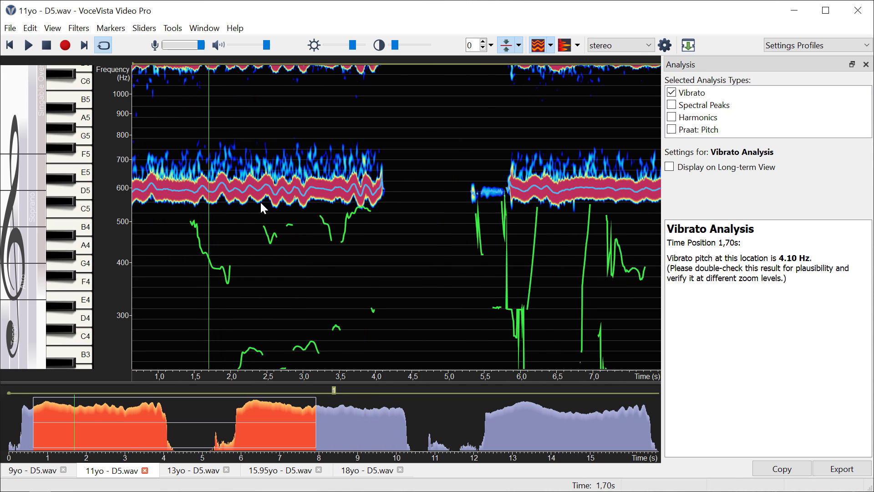
{"action": "scroll", "coordinate": [261, 208], "scroll_direction": "down", "scroll_amount": 2}
{"action": "scroll", "coordinate": [261, 209], "scroll_direction": "down", "scroll_amount": 2}
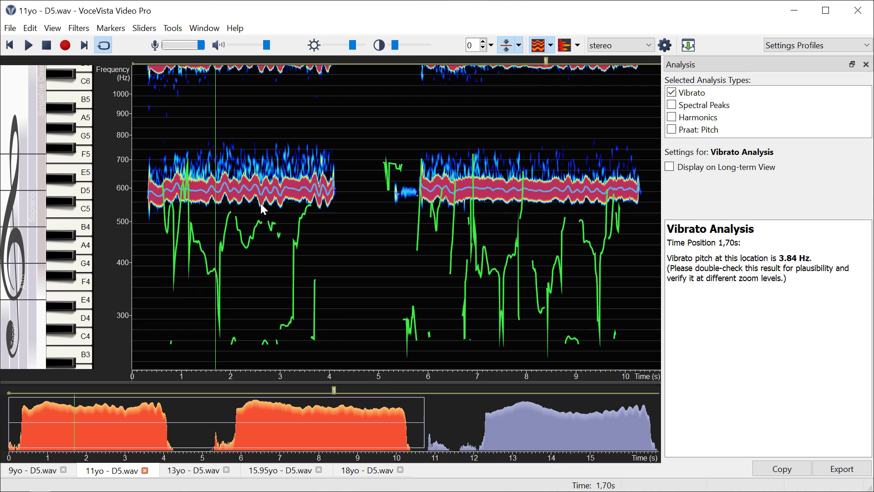
{"action": "scroll", "coordinate": [255, 210], "scroll_direction": "up", "scroll_amount": 3}
{"action": "left_click", "coordinate": [237, 215]}
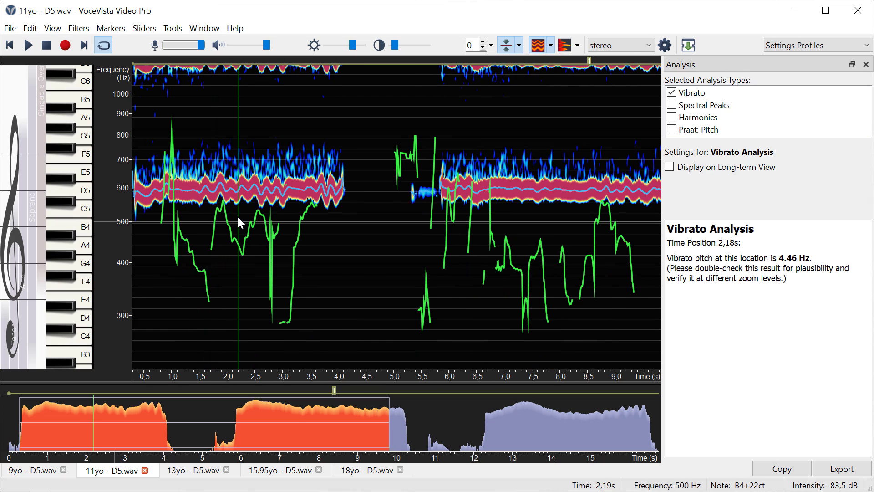
{"action": "left_click", "coordinate": [241, 223]}
{"action": "left_click_drag", "start_coordinate": [241, 222], "coordinate": [240, 221]}
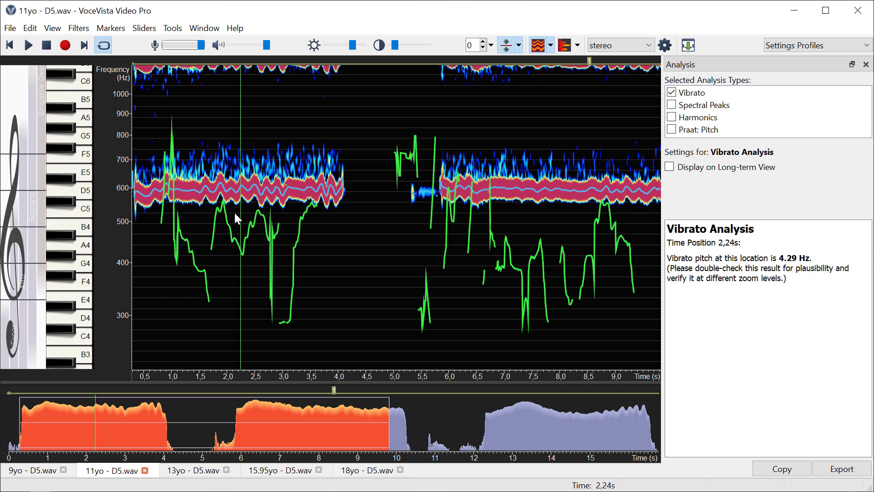
{"action": "left_click", "coordinate": [226, 212]}
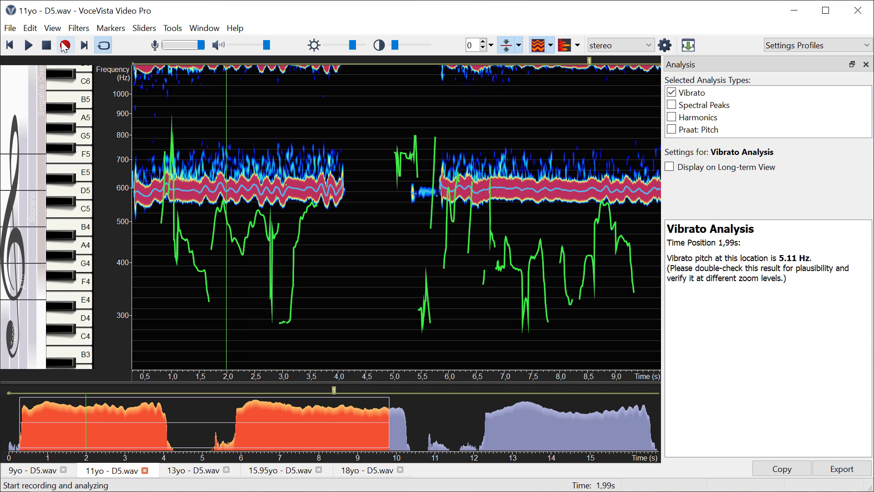
Use Edit > Set selection to apply a one-second selection starting at 1,99 s
{"action": "left_click", "coordinate": [30, 28]}
{"action": "left_click", "coordinate": [56, 180]}
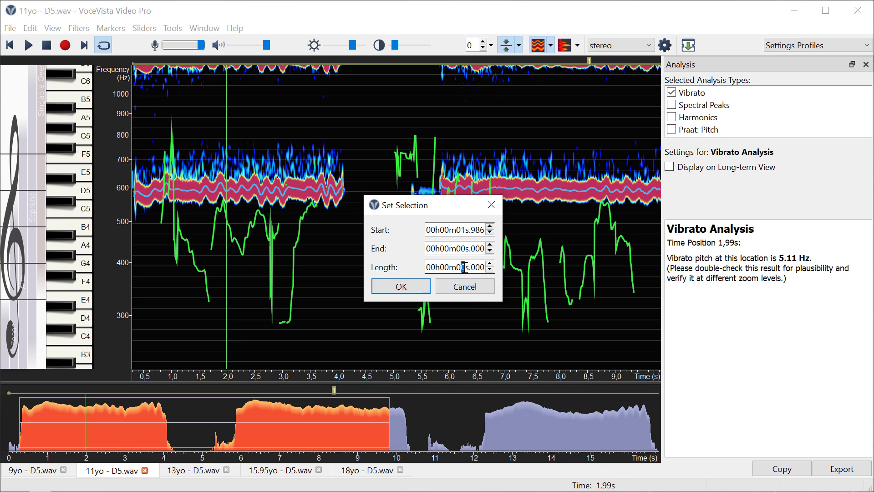
{"action": "type", "text": "1"}
{"action": "left_click", "coordinate": [401, 286]}
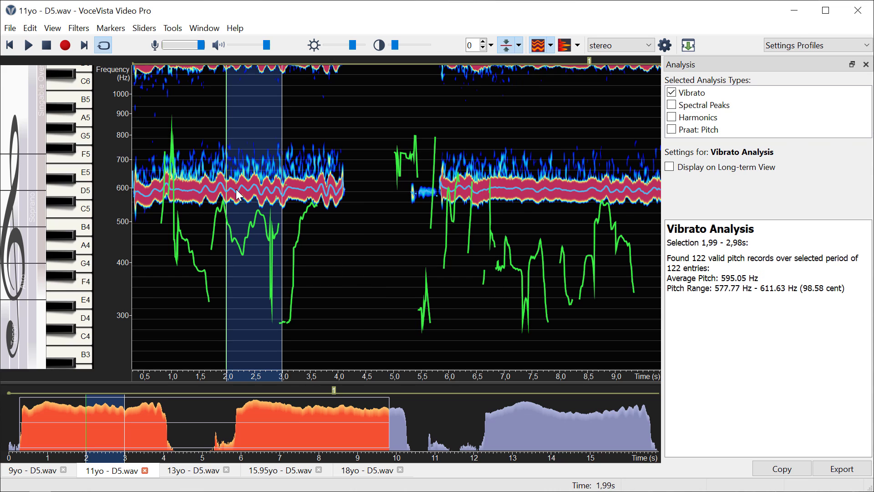
Zoom in, clear the selection and step the time position from 2,53 s back to 2,14 s
{"action": "scroll", "coordinate": [123, 192], "scroll_direction": "up", "scroll_amount": 1}
{"action": "scroll", "coordinate": [123, 192], "scroll_direction": "up", "scroll_amount": 1}
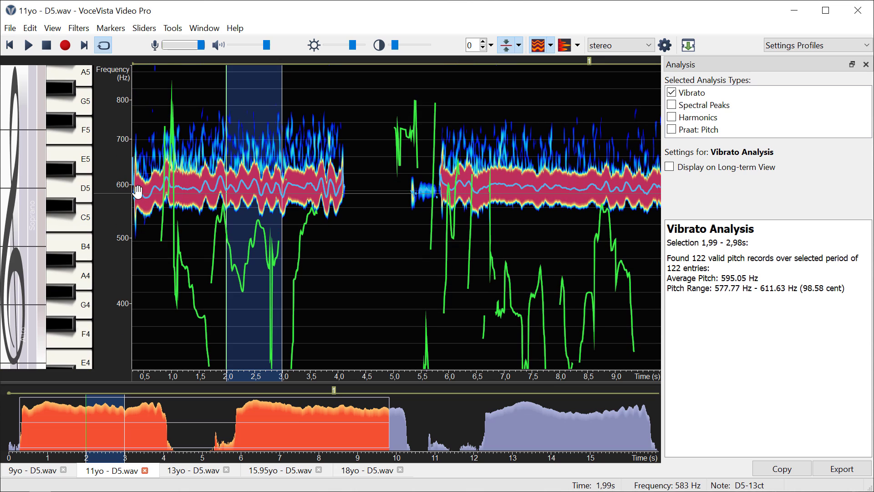
{"action": "scroll", "coordinate": [275, 209], "scroll_direction": "up", "scroll_amount": 3}
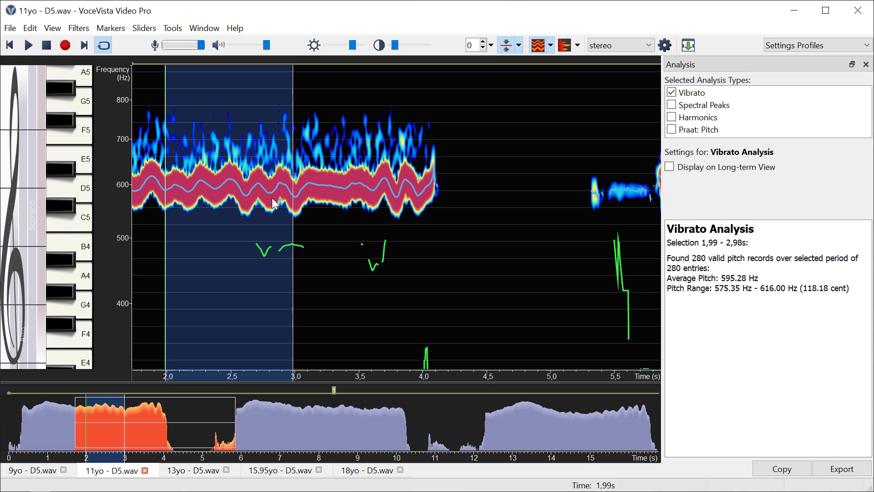
{"action": "left_click", "coordinate": [235, 209]}
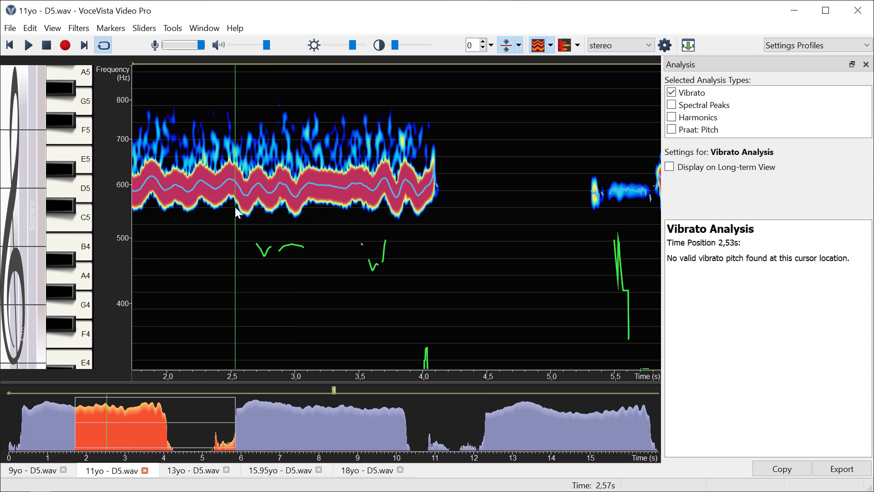
{"action": "left_click", "coordinate": [222, 215]}
{"action": "scroll", "coordinate": [238, 220], "scroll_direction": "down", "scroll_amount": 2}
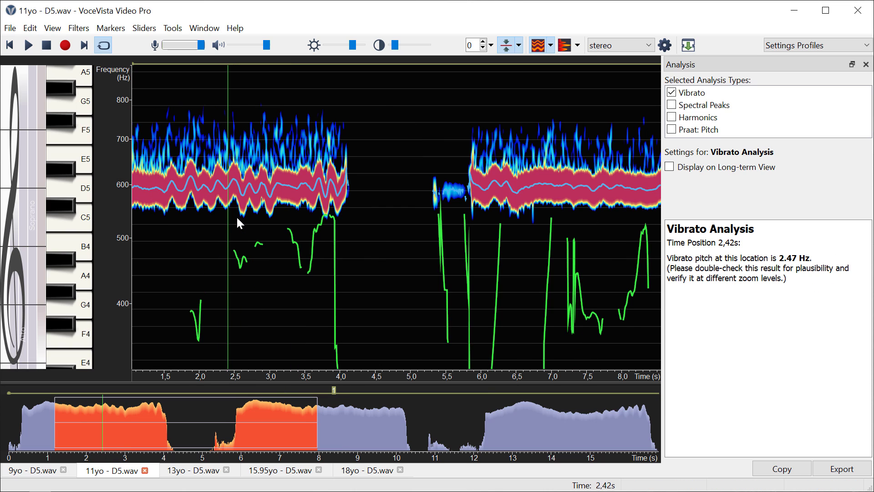
{"action": "scroll", "coordinate": [237, 218], "scroll_direction": "up", "scroll_amount": 2}
{"action": "left_click", "coordinate": [210, 213]}
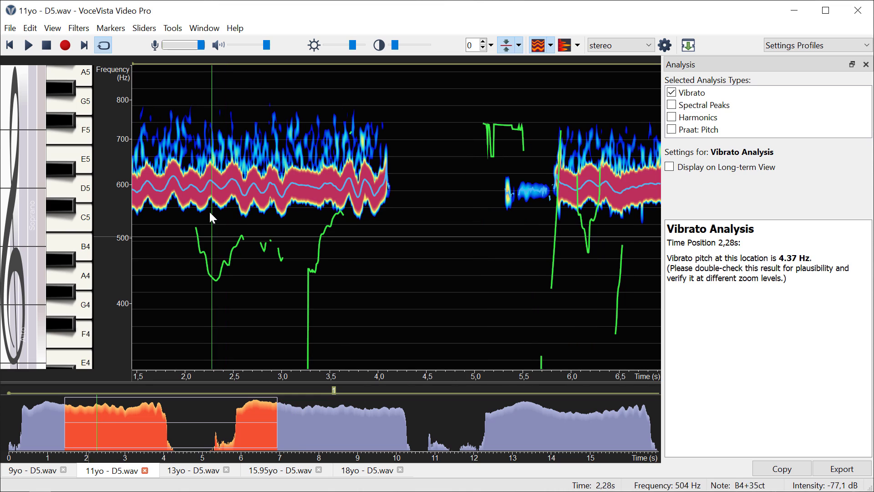
{"action": "left_click_drag", "start_coordinate": [210, 213], "coordinate": [199, 209]}
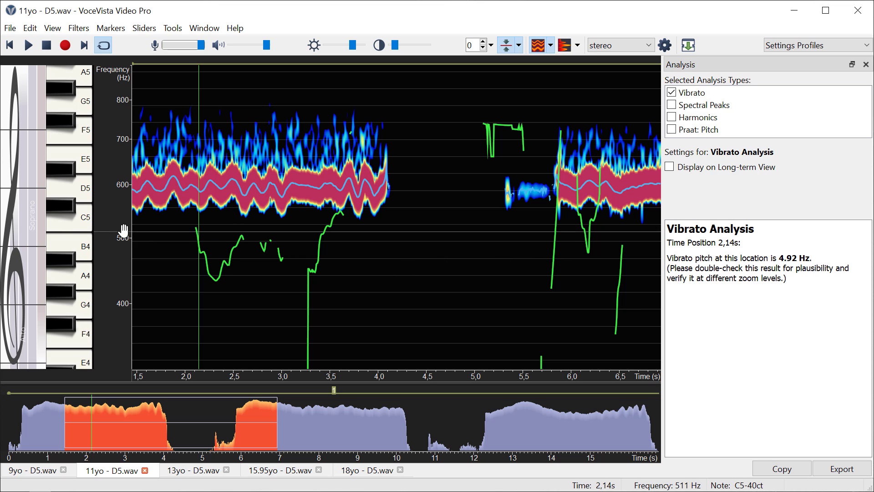
Bring the first sung note into view and set the time cursor at 2,27 s, reading 4.25 Hz
{"action": "scroll", "coordinate": [117, 212], "scroll_direction": "down", "scroll_amount": 2}
{"action": "scroll", "coordinate": [117, 212], "scroll_direction": "down", "scroll_amount": 2}
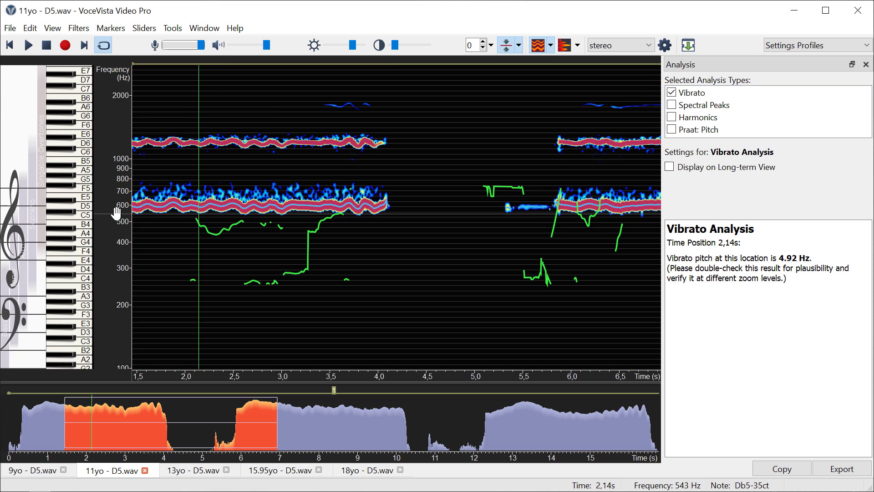
{"action": "left_click", "coordinate": [232, 234]}
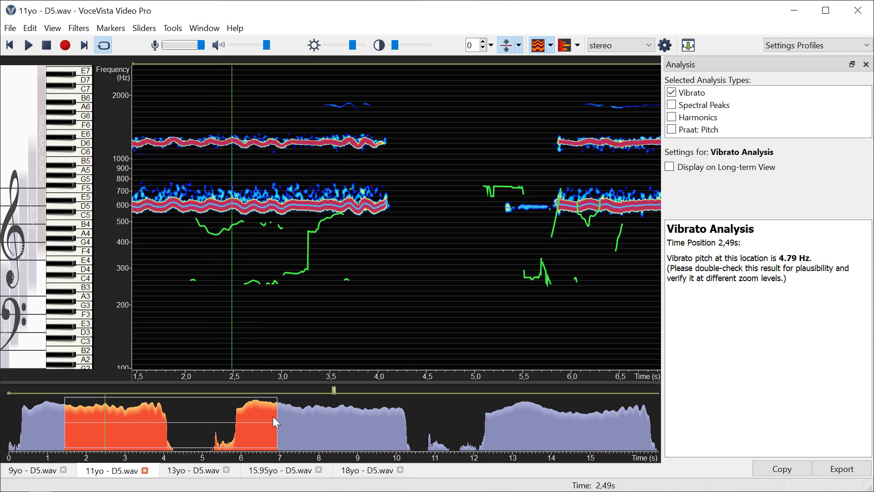
{"action": "left_click_drag", "start_coordinate": [232, 415], "coordinate": [171, 415]}
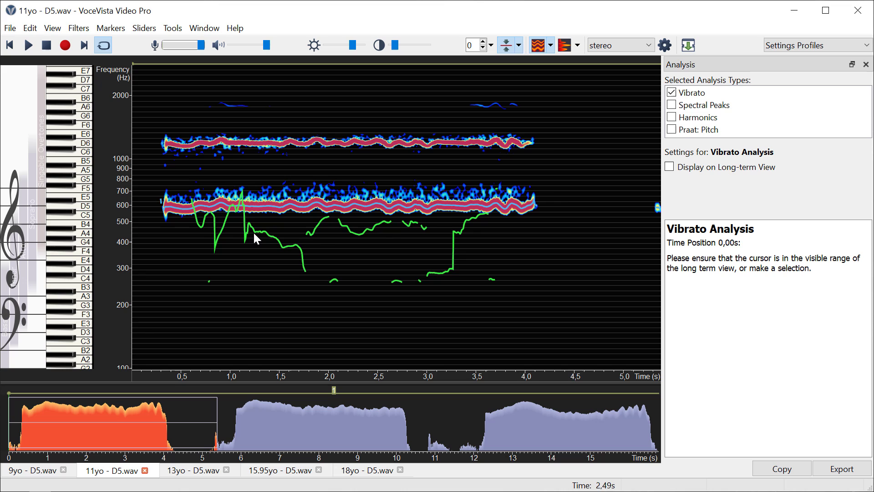
{"action": "scroll", "coordinate": [253, 232], "scroll_direction": "up", "scroll_amount": 1}
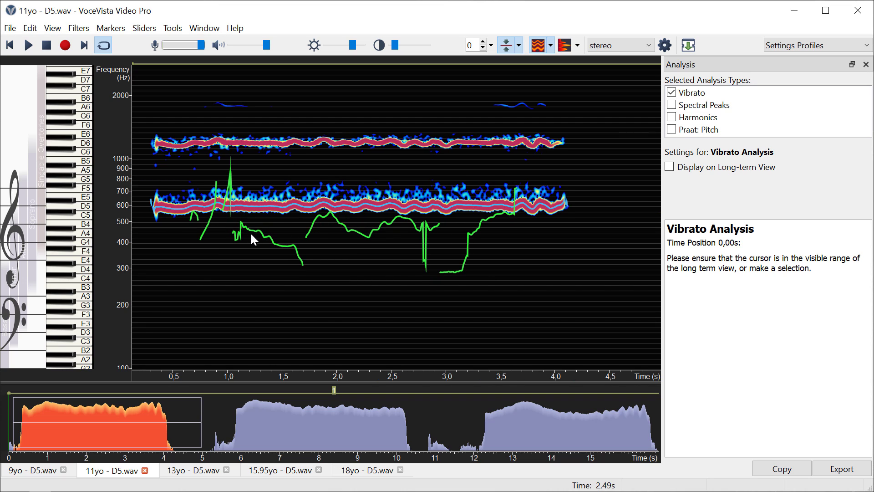
{"action": "left_click", "coordinate": [372, 249]}
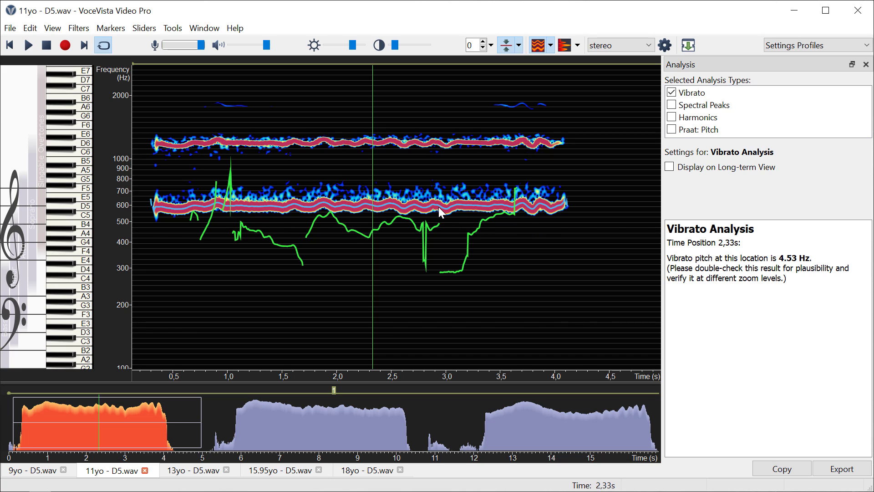
{"action": "mouse_move", "coordinate": [377, 242]}
{"action": "left_mouse_down"}
{"action": "mouse_move", "coordinate": [338, 234]}
{"action": "mouse_move", "coordinate": [368, 241]}
{"action": "left_mouse_up"}
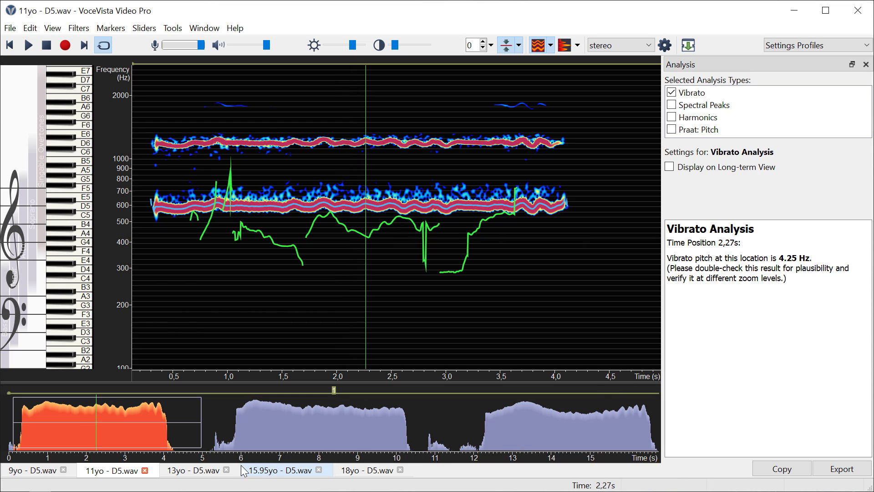
Switch to the 13yo D5 recording and set the time cursor at 3,12 s in its first note
{"action": "left_click", "coordinate": [193, 471]}
{"action": "scroll", "coordinate": [292, 237], "scroll_direction": "up", "scroll_amount": 2}
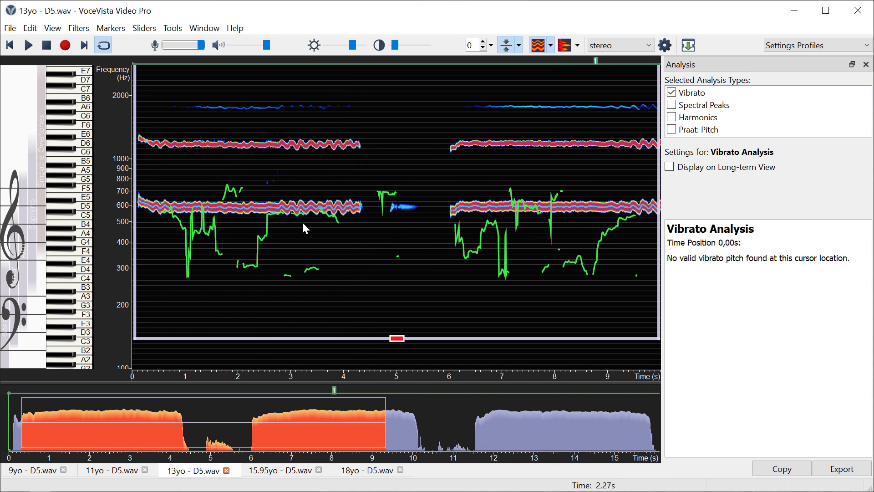
{"action": "left_click", "coordinate": [298, 241]}
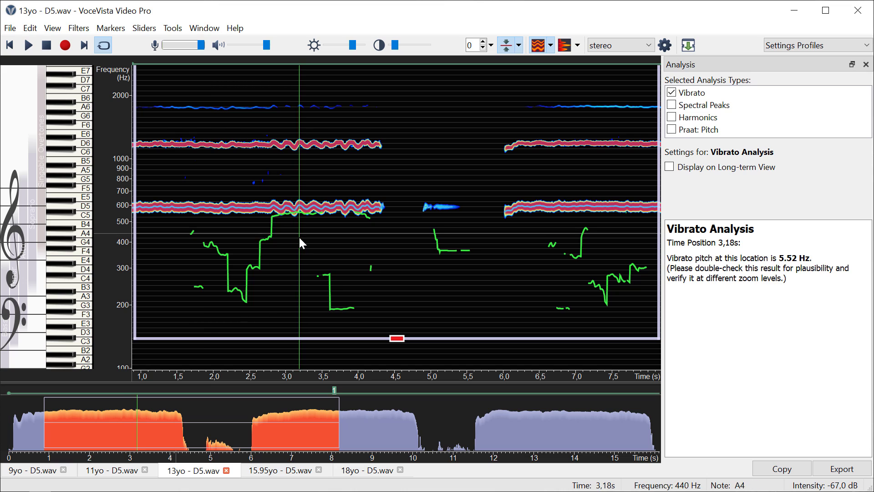
{"action": "mouse_move", "coordinate": [299, 236]}
{"action": "left_mouse_down"}
{"action": "mouse_move", "coordinate": [288, 236]}
{"action": "mouse_move", "coordinate": [296, 237]}
{"action": "left_mouse_up"}
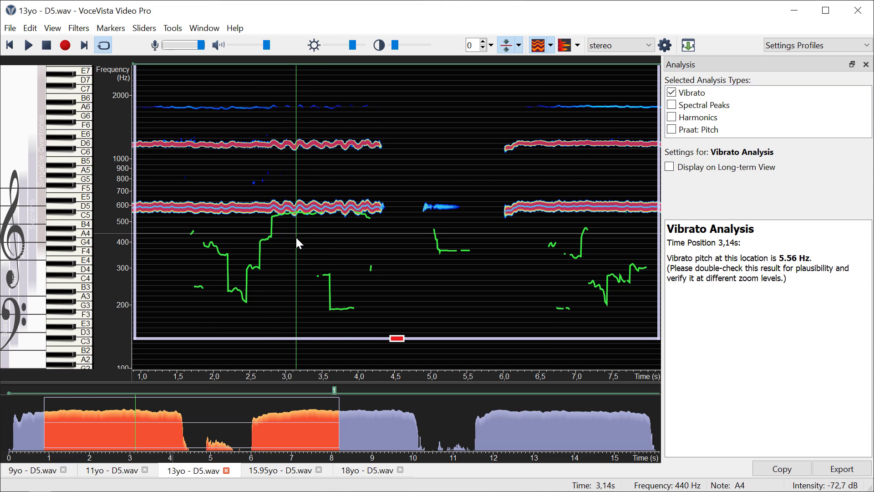
Check vibrato in the 9yo sustained note, then return to the 11yo recording at 2,36 s
{"action": "left_click", "coordinate": [45, 471]}
{"action": "left_click_drag", "start_coordinate": [324, 264], "coordinate": [361, 267]}
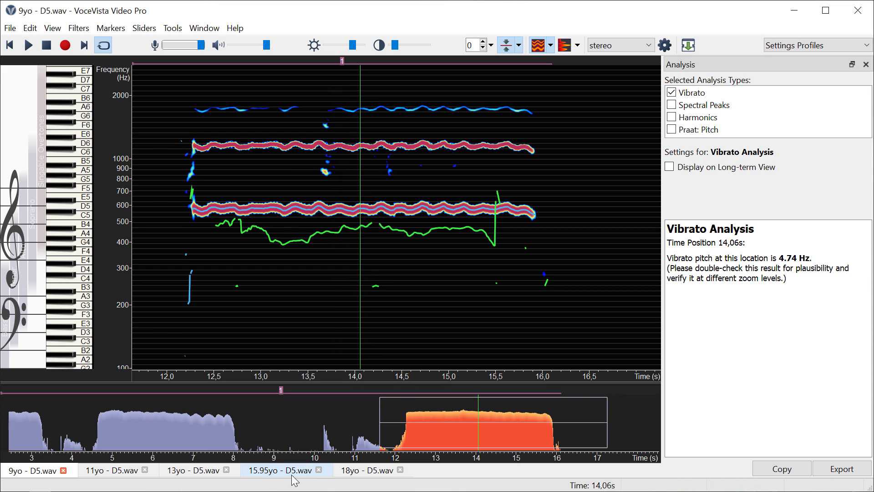
{"action": "left_click", "coordinate": [111, 471]}
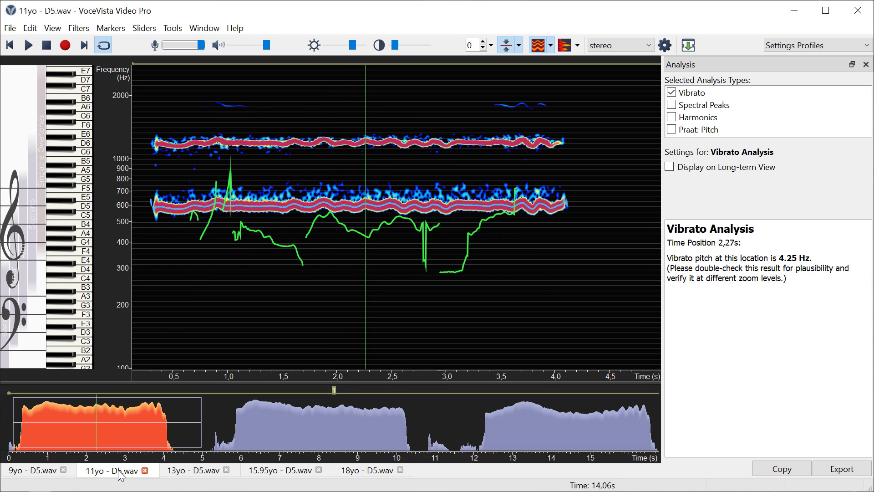
{"action": "left_click_drag", "start_coordinate": [275, 274], "coordinate": [401, 255]}
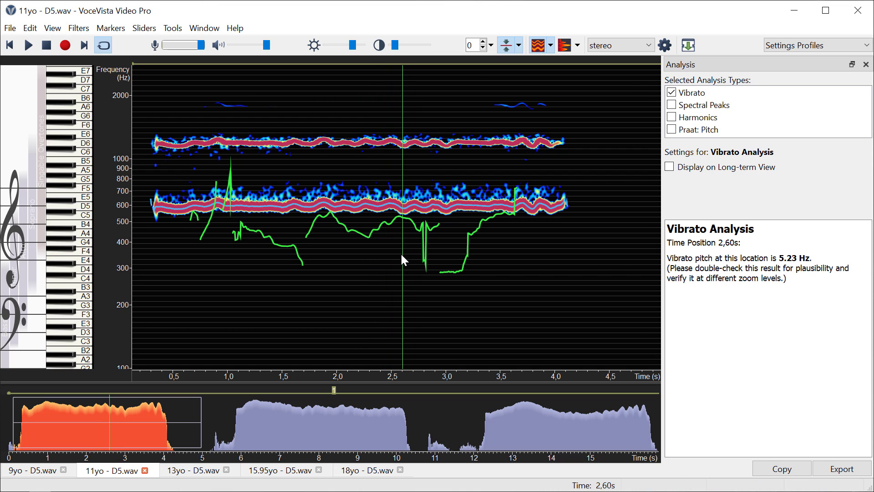
Switch to the 13yo recording, shift the view to the second note (5–12 s) and set the cursor at 7,79 s
{"action": "left_click", "coordinate": [191, 473]}
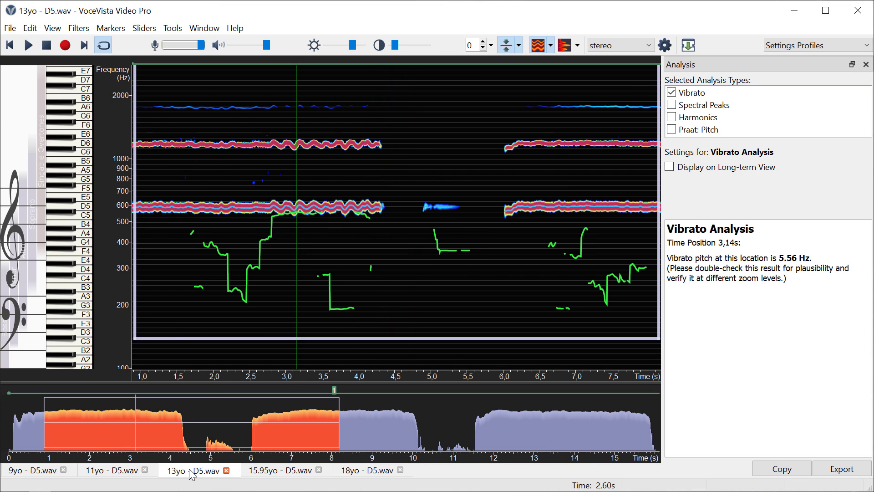
{"action": "scroll", "coordinate": [317, 231], "scroll_direction": "up", "scroll_amount": 4}
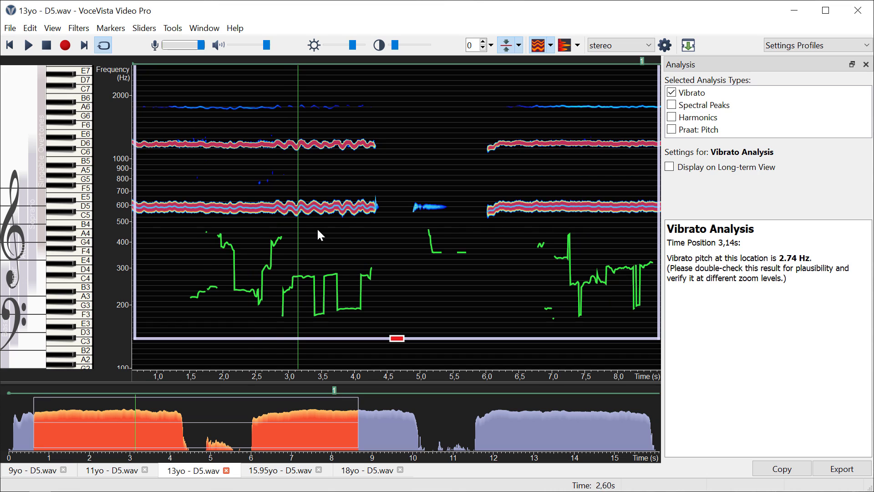
{"action": "scroll", "coordinate": [317, 227], "scroll_direction": "down", "scroll_amount": 4}
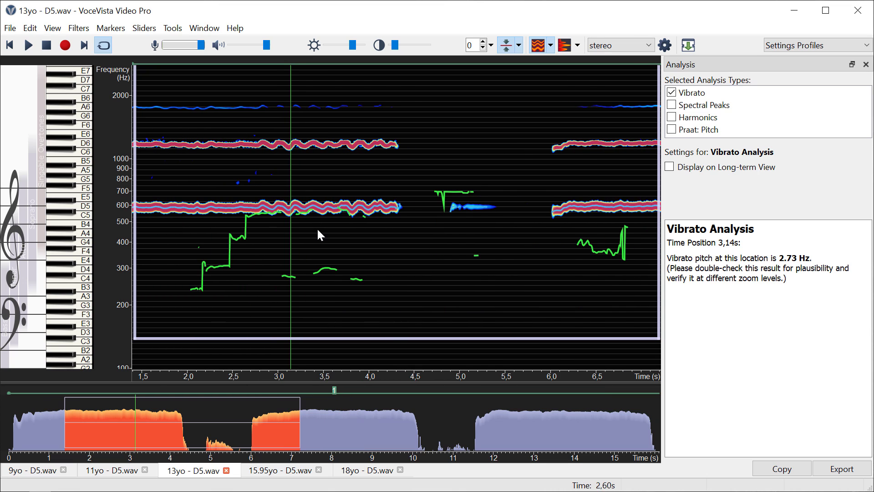
{"action": "left_click_drag", "start_coordinate": [193, 421], "coordinate": [361, 435]}
{"action": "left_click", "coordinate": [335, 244]}
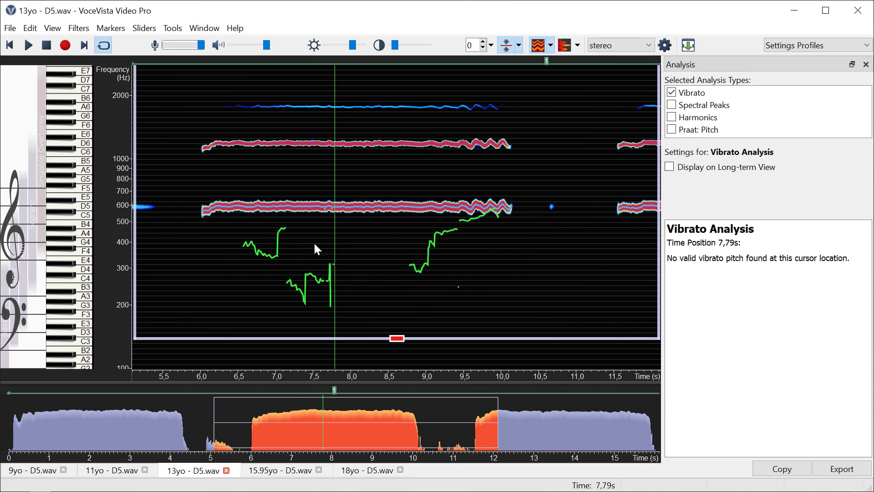
Zoom in around the 600 Hz pitch band and move the time cursor to 9,79 s
{"action": "scroll", "coordinate": [324, 241], "scroll_direction": "up", "scroll_amount": 2}
{"action": "scroll", "coordinate": [324, 247], "scroll_direction": "up", "scroll_amount": 3}
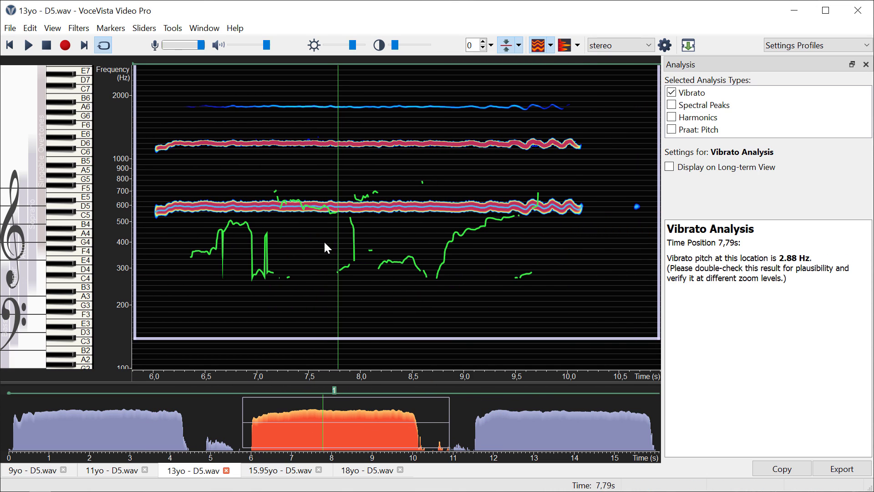
{"action": "scroll", "coordinate": [124, 204], "scroll_direction": "up", "scroll_amount": 5}
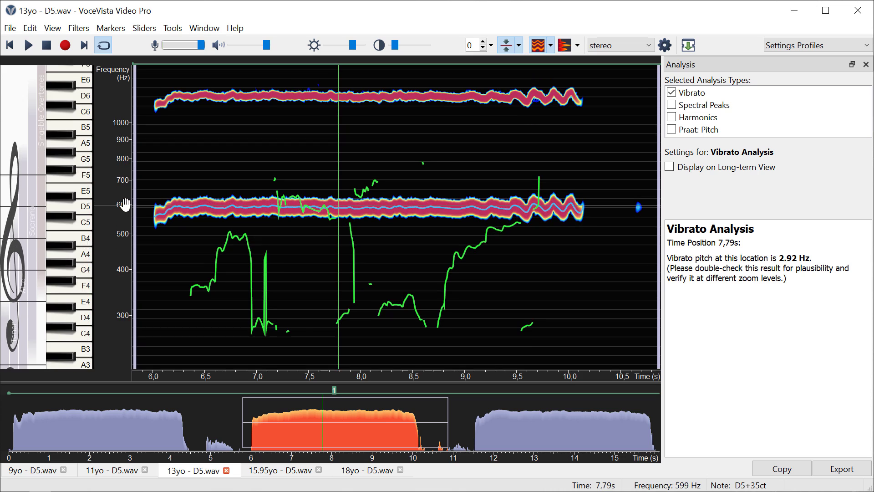
{"action": "scroll", "coordinate": [124, 204], "scroll_direction": "up", "scroll_amount": 1}
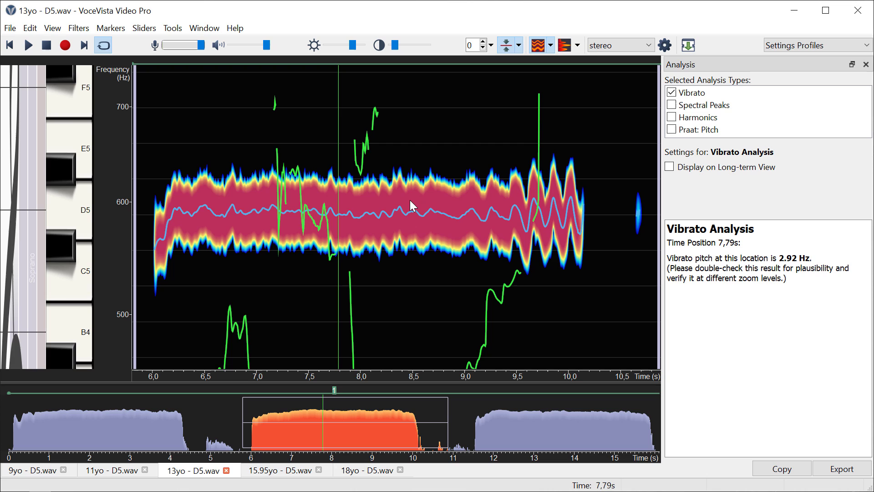
{"action": "left_click", "coordinate": [558, 223]}
{"action": "scroll", "coordinate": [546, 233], "scroll_direction": "down", "scroll_amount": 2}
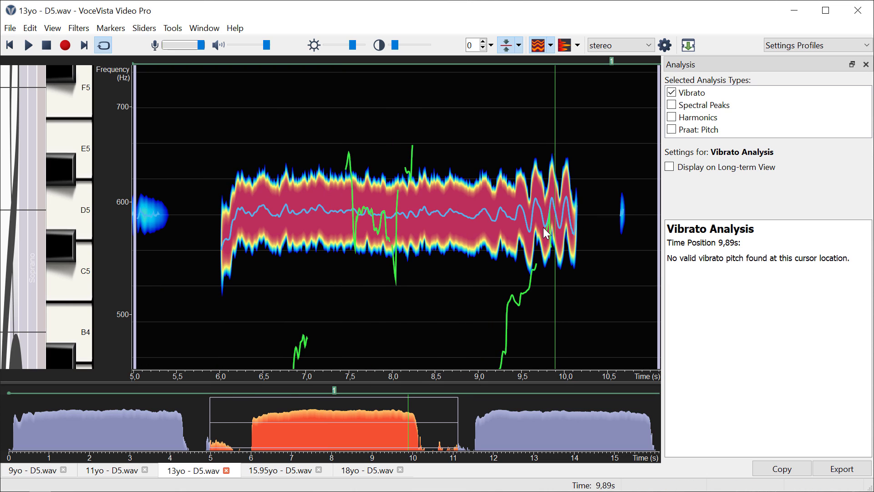
{"action": "scroll", "coordinate": [545, 229], "scroll_direction": "up", "scroll_amount": 4}
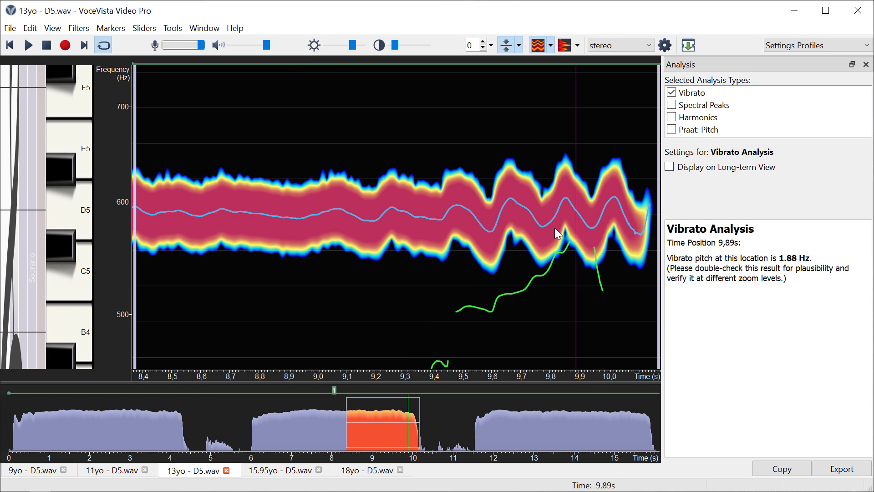
{"action": "left_click_drag", "start_coordinate": [530, 300], "coordinate": [547, 296]}
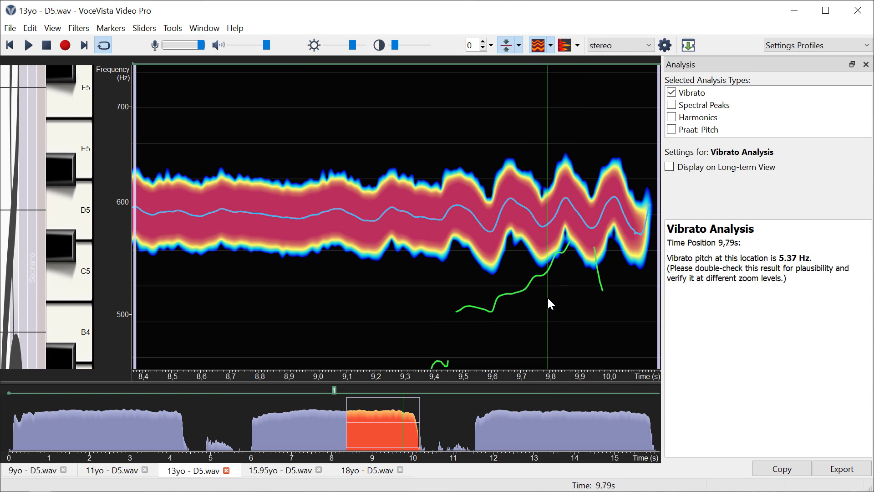
Jump to 13,37 s in the third note and zoom out to show roughly 7–16 s
{"action": "left_click", "coordinate": [548, 445]}
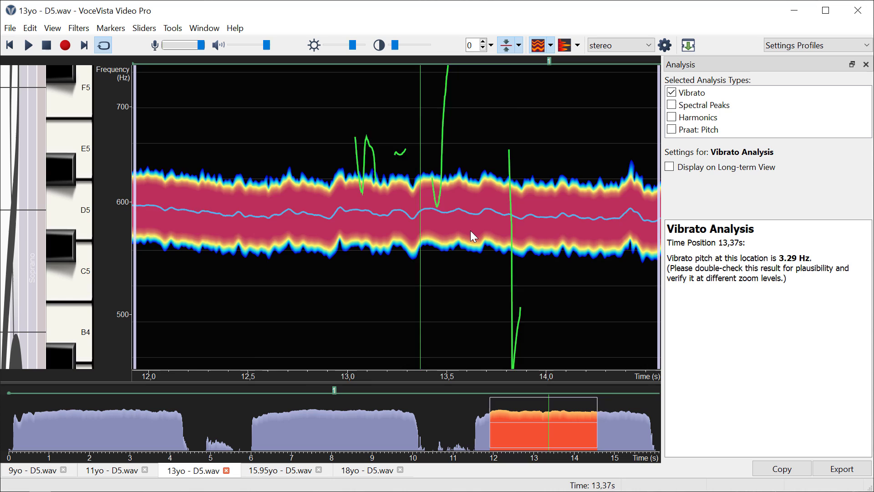
{"action": "scroll", "coordinate": [471, 230], "scroll_direction": "down", "scroll_amount": 3}
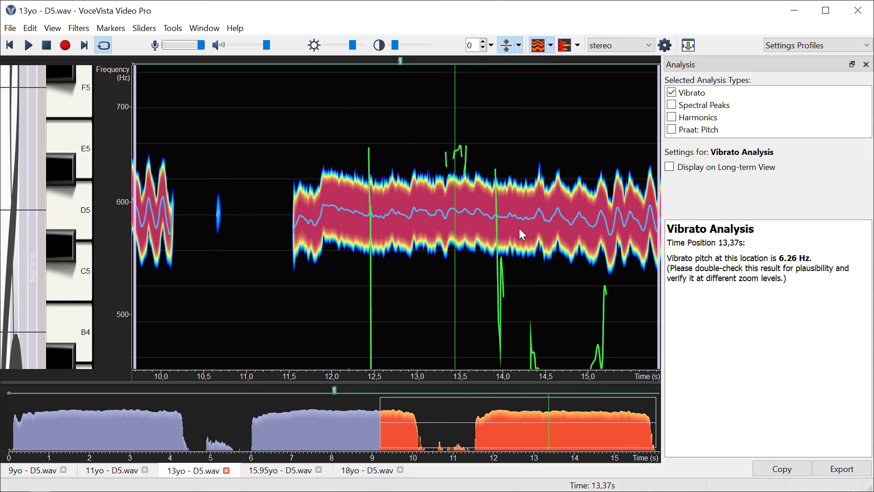
{"action": "scroll", "coordinate": [519, 230], "scroll_direction": "down", "scroll_amount": 2}
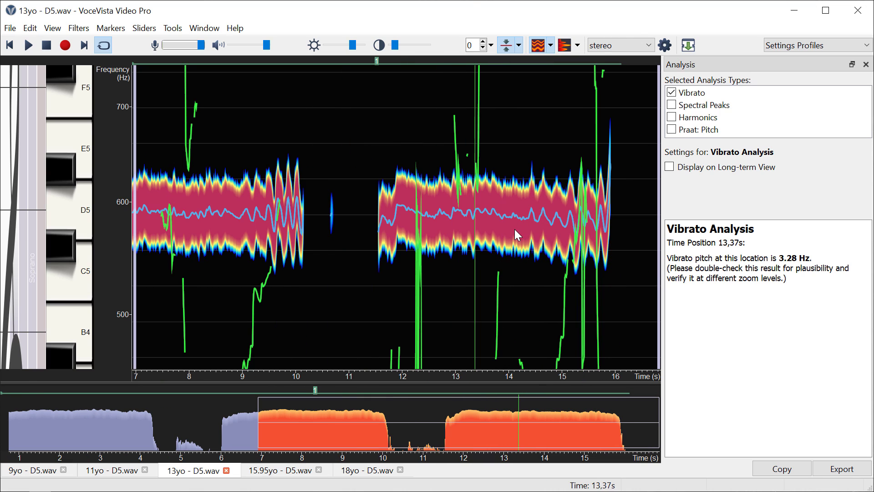
{"action": "left_click", "coordinate": [10, 29]}
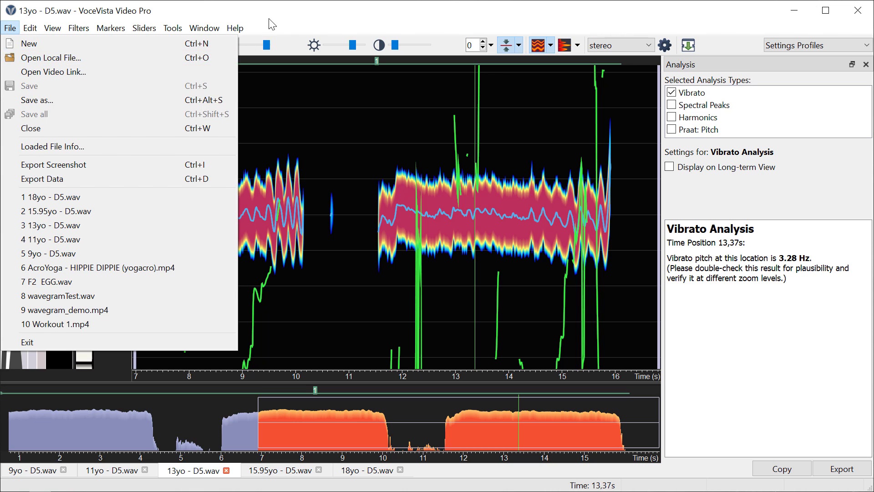
Close the File menu and switch to the 15.95yo - D5.wav recording
{"action": "left_click", "coordinate": [408, 170]}
{"action": "left_click", "coordinate": [271, 471]}
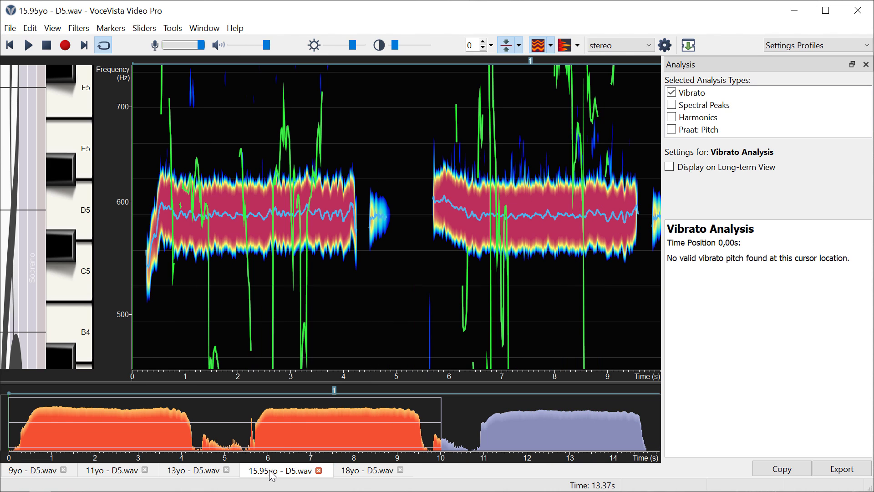
{"action": "scroll", "coordinate": [359, 211], "scroll_direction": "up", "scroll_amount": 5}
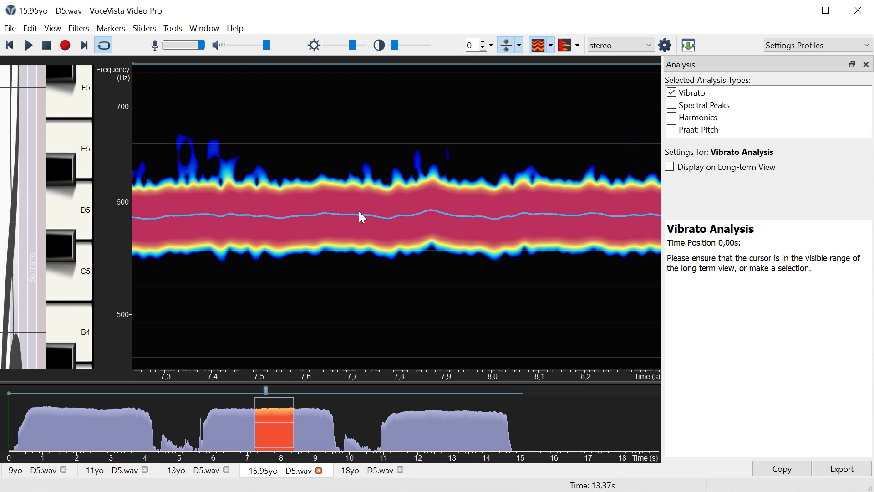
{"action": "scroll", "coordinate": [351, 212], "scroll_direction": "down", "scroll_amount": 3}
{"action": "scroll", "coordinate": [351, 212], "scroll_direction": "down", "scroll_amount": 1}
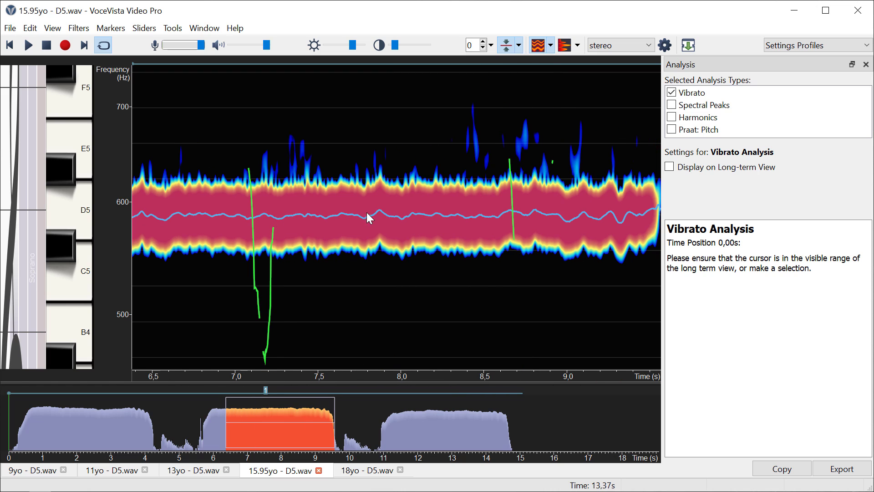
Apply the Standard Time Zoom settings profile and zoom in around 5.5–8 s
{"action": "left_click", "coordinate": [802, 46]}
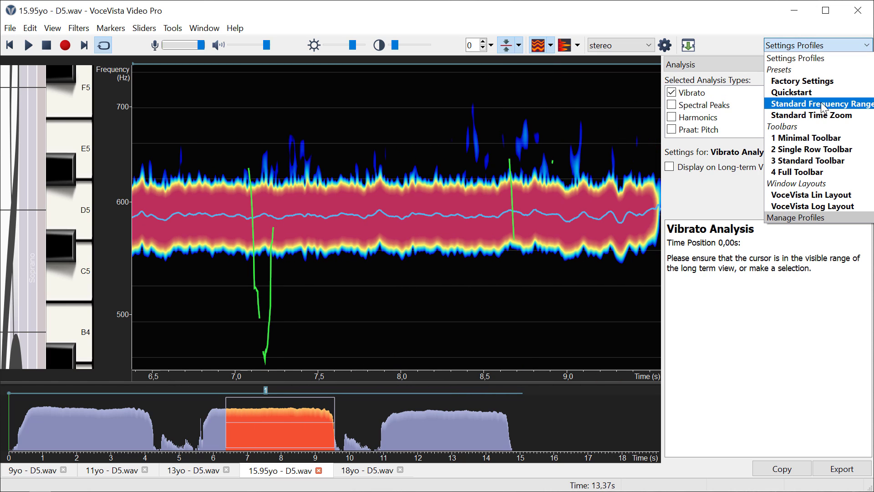
{"action": "left_click", "coordinate": [812, 115]}
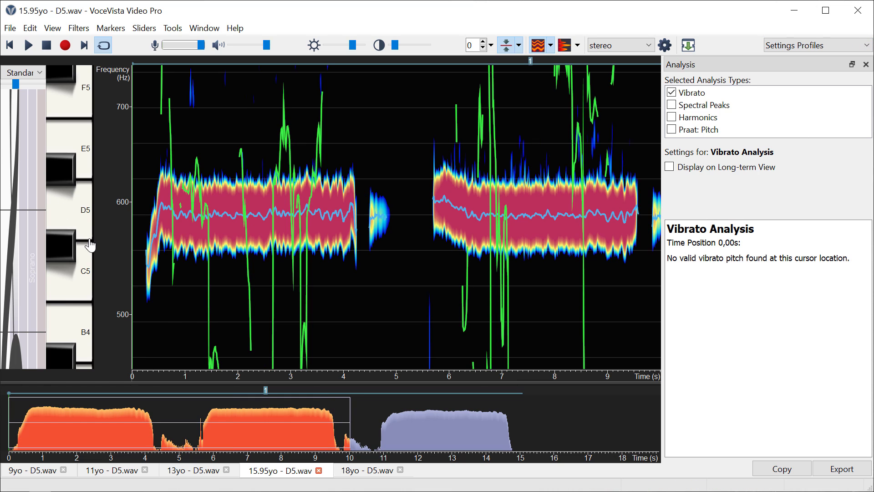
{"action": "scroll", "coordinate": [109, 229], "scroll_direction": "down", "scroll_amount": 2}
{"action": "scroll", "coordinate": [111, 227], "scroll_direction": "down", "scroll_amount": 3}
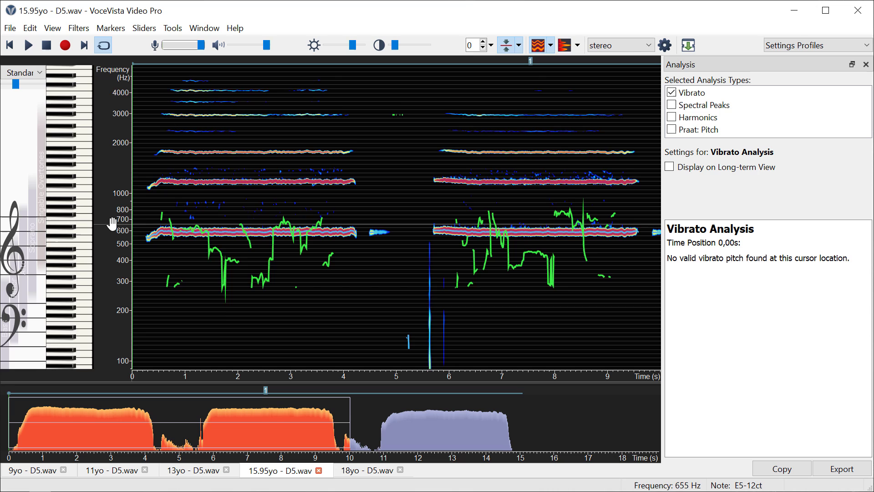
{"action": "scroll", "coordinate": [112, 223], "scroll_direction": "down", "scroll_amount": 2}
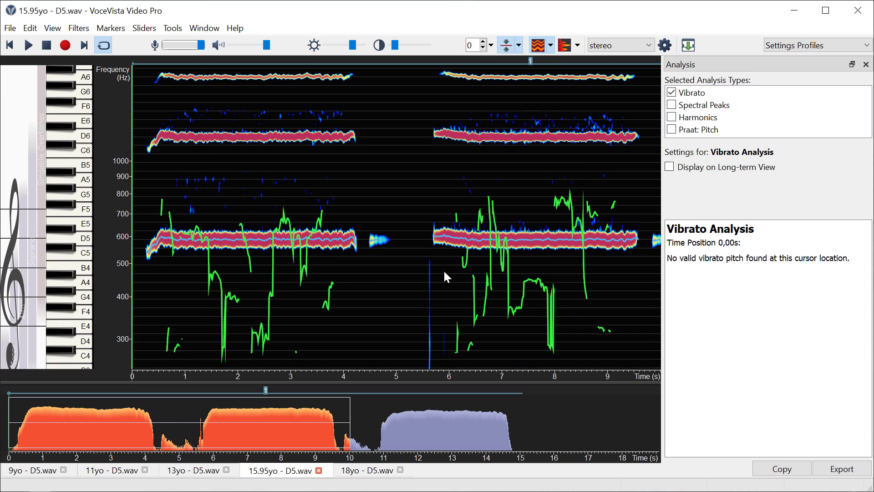
{"action": "scroll", "coordinate": [537, 233], "scroll_direction": "up", "scroll_amount": 3}
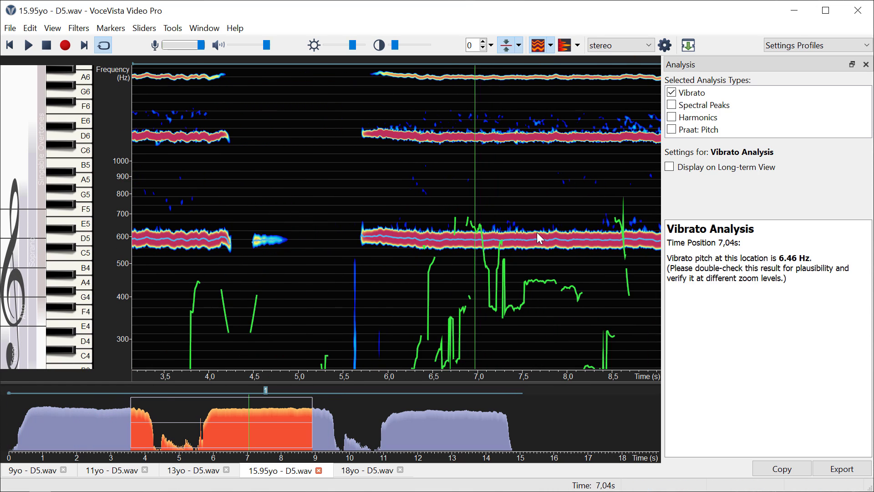
{"action": "scroll", "coordinate": [538, 235], "scroll_direction": "down", "scroll_amount": 3}
{"action": "scroll", "coordinate": [538, 234], "scroll_direction": "up", "scroll_amount": 2}
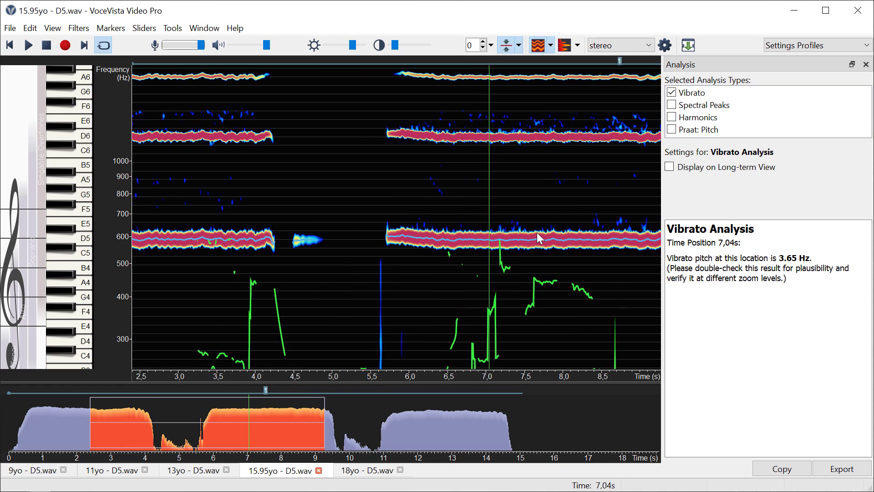
{"action": "scroll", "coordinate": [537, 232], "scroll_direction": "up", "scroll_amount": 4}
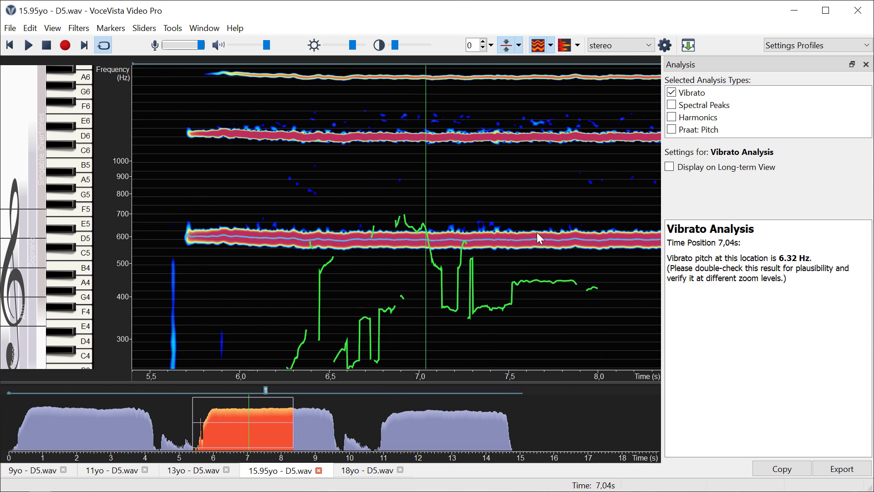
Select 5,86–8,01 s, zoom the frequency axis, then trim the selection to end at 6,15 s
{"action": "scroll", "coordinate": [507, 228], "scroll_direction": "down", "scroll_amount": 1}
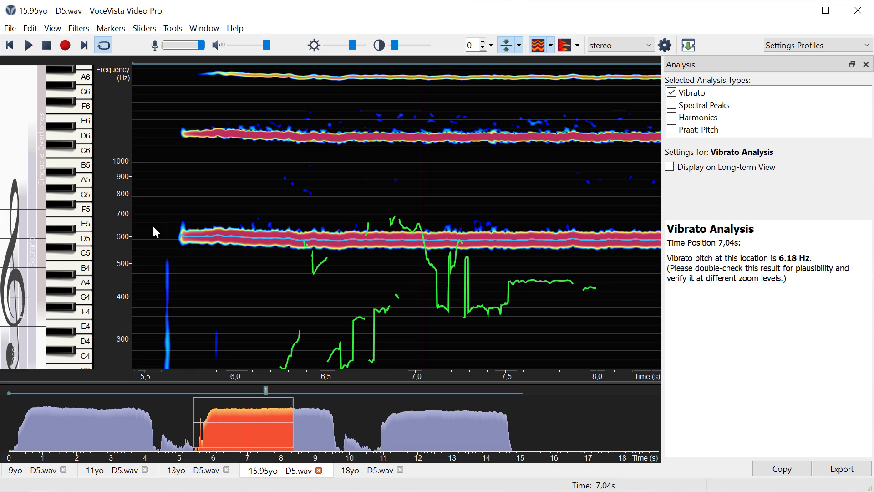
{"action": "left_click", "coordinate": [238, 238]}
{"action": "left_click_drag", "start_coordinate": [209, 257], "coordinate": [599, 283]}
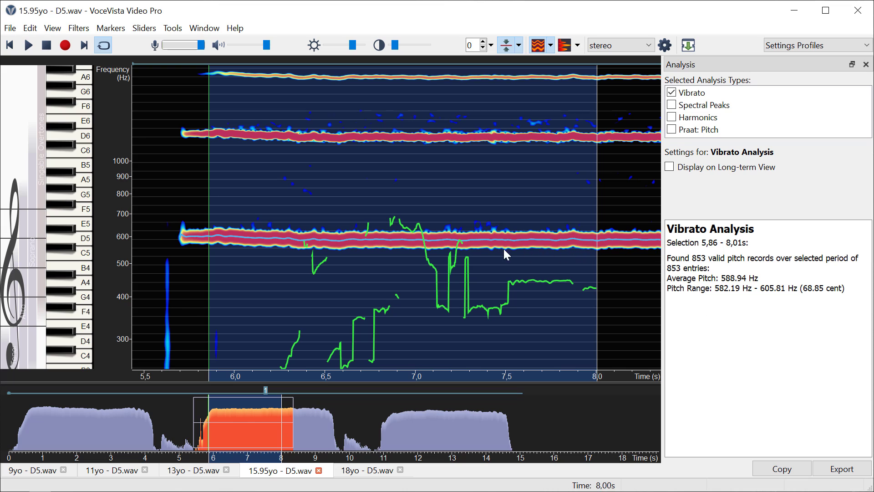
{"action": "scroll", "coordinate": [115, 233], "scroll_direction": "up", "scroll_amount": 3}
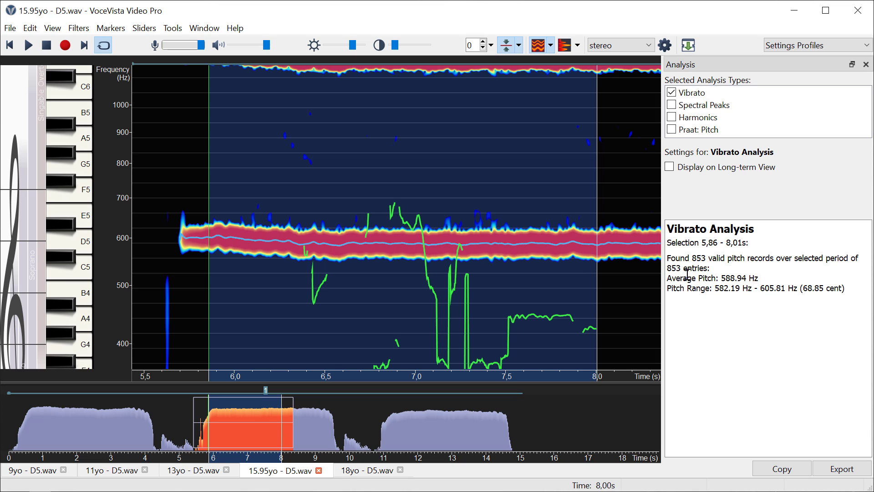
{"action": "left_click_drag", "start_coordinate": [597, 259], "coordinate": [262, 258]}
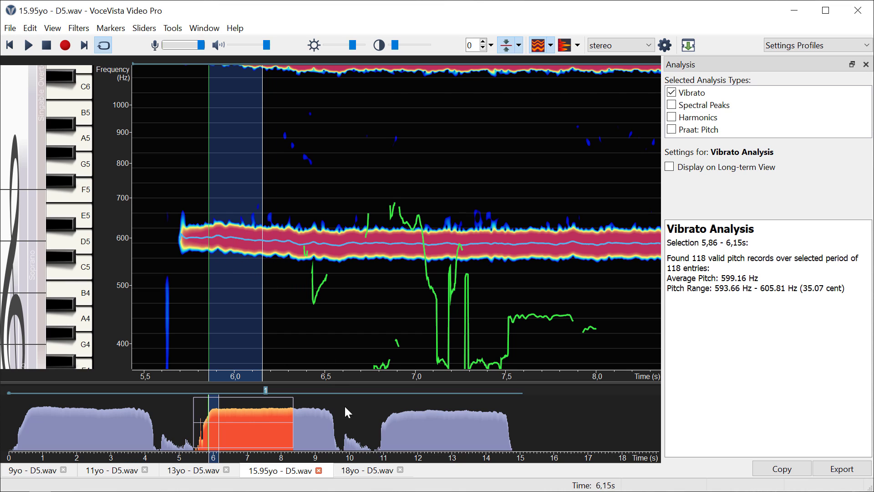
On 18yo - D5.wav, read the vibrato rate at 2.21 s, then near 3.5 s
{"action": "left_click", "coordinate": [364, 471]}
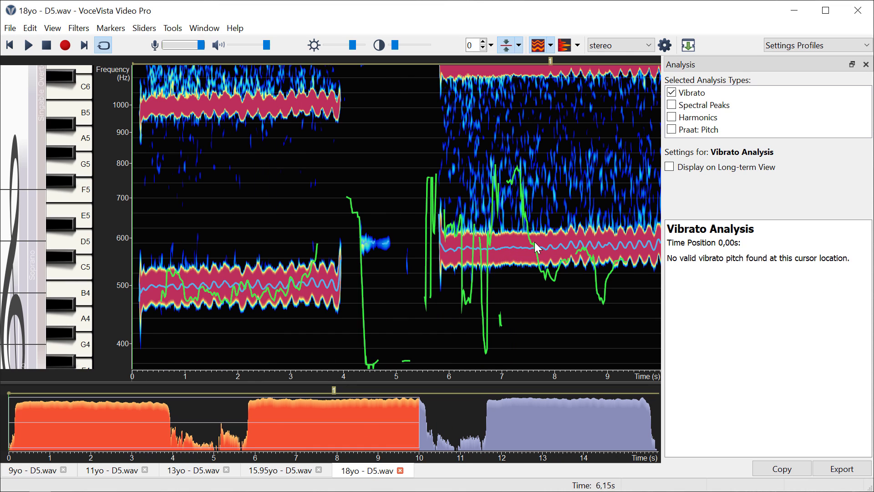
{"action": "left_click", "coordinate": [249, 320]}
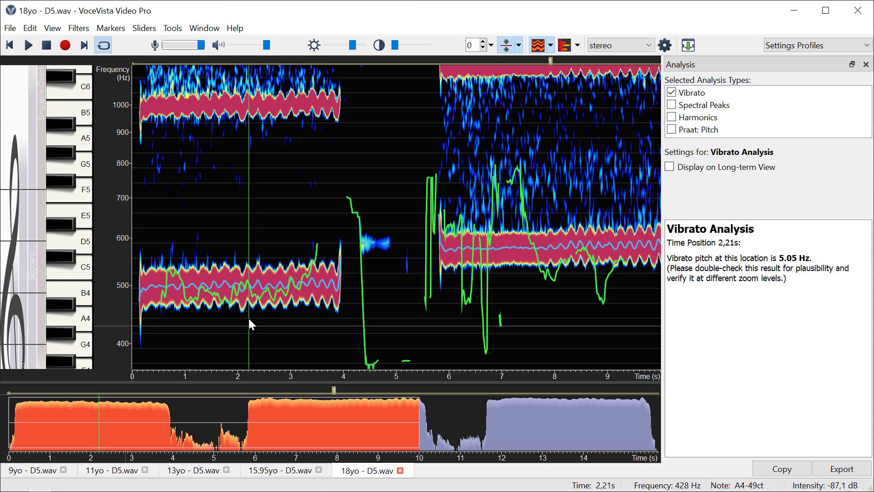
{"action": "left_click_drag", "start_coordinate": [248, 319], "coordinate": [315, 322]}
{"action": "scroll", "coordinate": [313, 322], "scroll_direction": "right", "scroll_amount": 2}
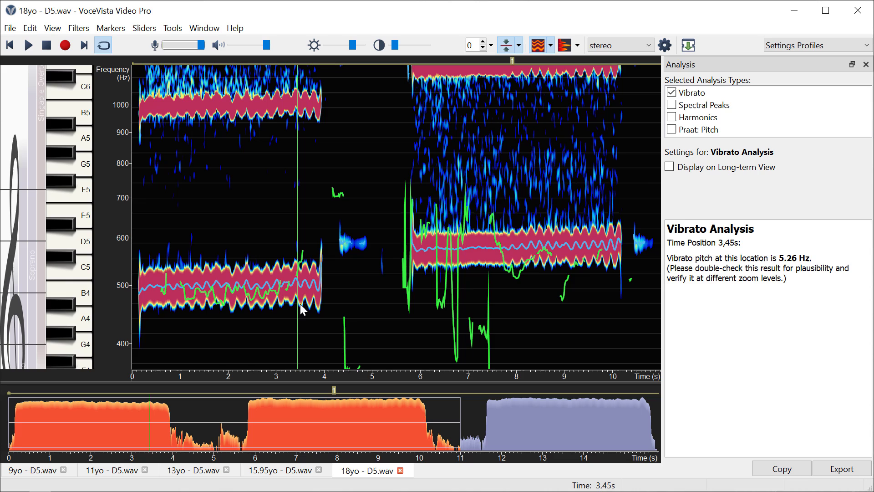
{"action": "scroll", "coordinate": [288, 309], "scroll_direction": "down", "scroll_amount": 1}
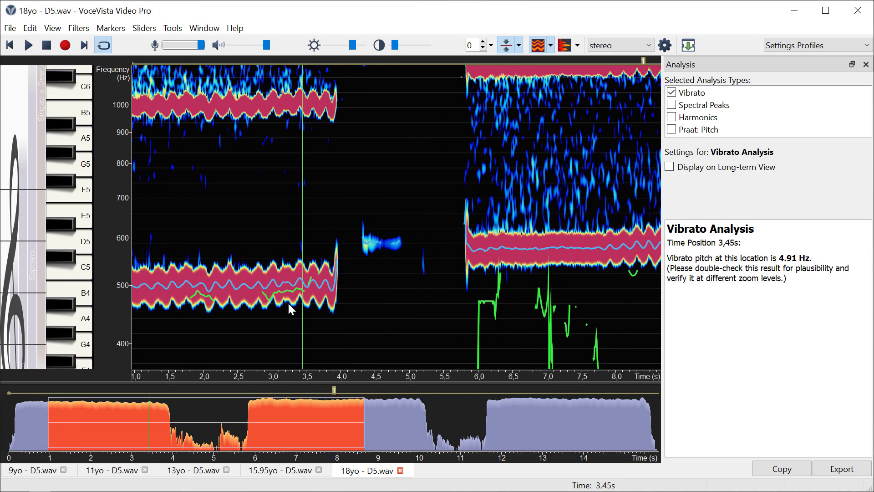
{"action": "scroll", "coordinate": [569, 283], "scroll_direction": "up", "scroll_amount": 2}
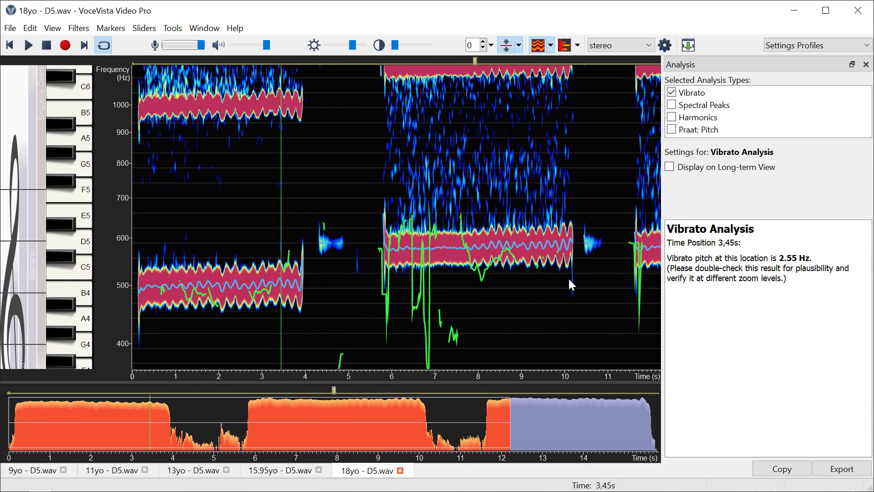
{"action": "scroll", "coordinate": [390, 277], "scroll_direction": "up", "scroll_amount": 2}
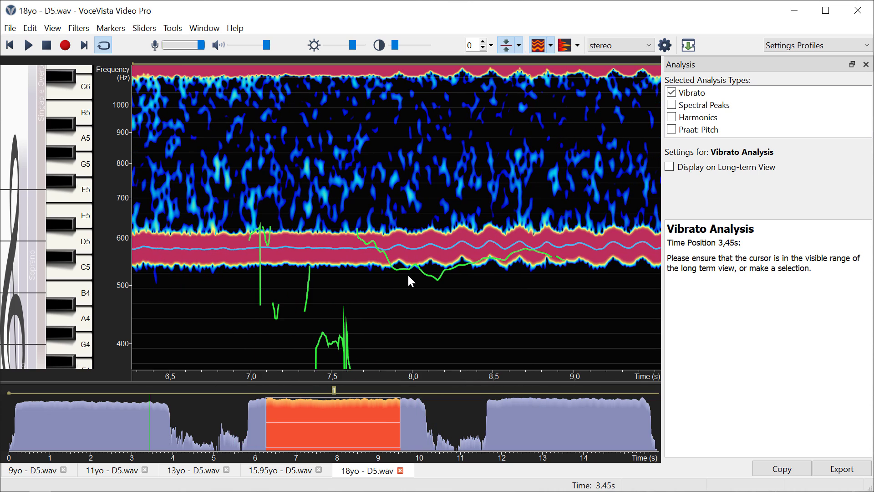
Place the time cursor at 8.36 and 8.47 s, then select the second note's later part
{"action": "left_click", "coordinate": [454, 300]}
{"action": "left_click", "coordinate": [471, 300]}
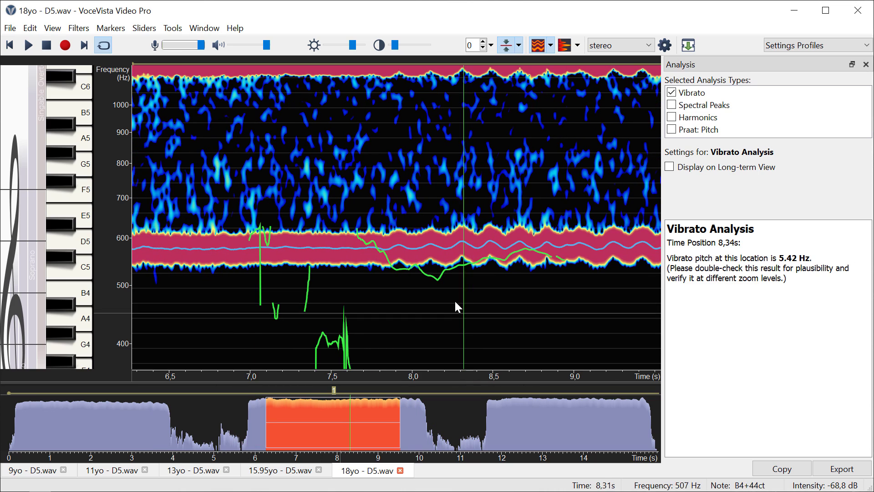
{"action": "left_click", "coordinate": [489, 299]}
{"action": "scroll", "coordinate": [509, 285], "scroll_direction": "down", "scroll_amount": 1}
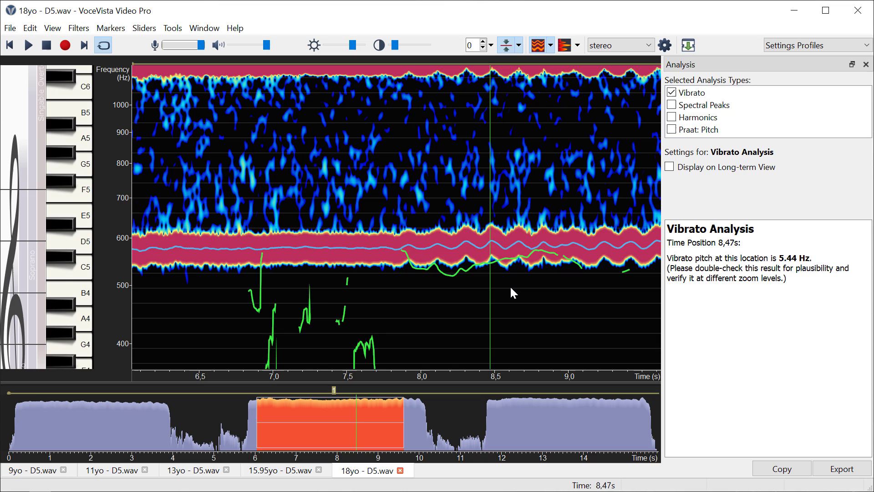
{"action": "scroll", "coordinate": [510, 285], "scroll_direction": "down", "scroll_amount": 1}
{"action": "left_click_drag", "start_coordinate": [453, 286], "coordinate": [639, 282]}
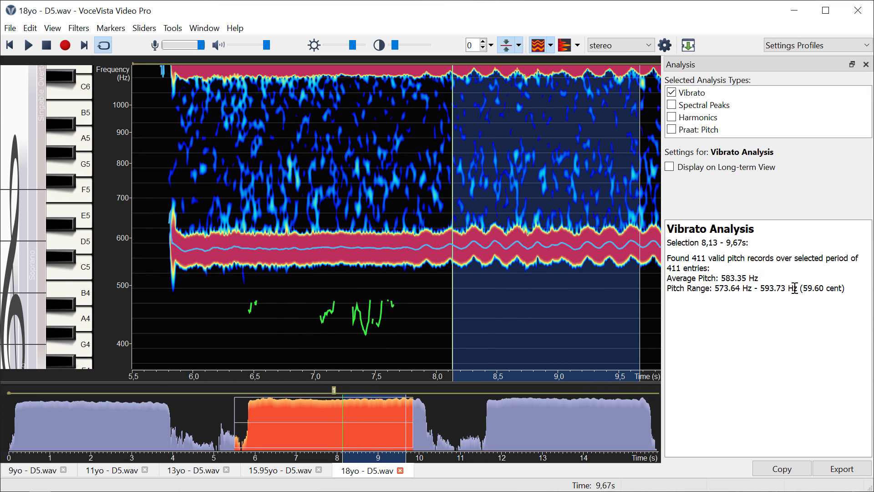
Select the third note from 12.93 to 15.12 s
{"action": "left_click", "coordinate": [565, 427]}
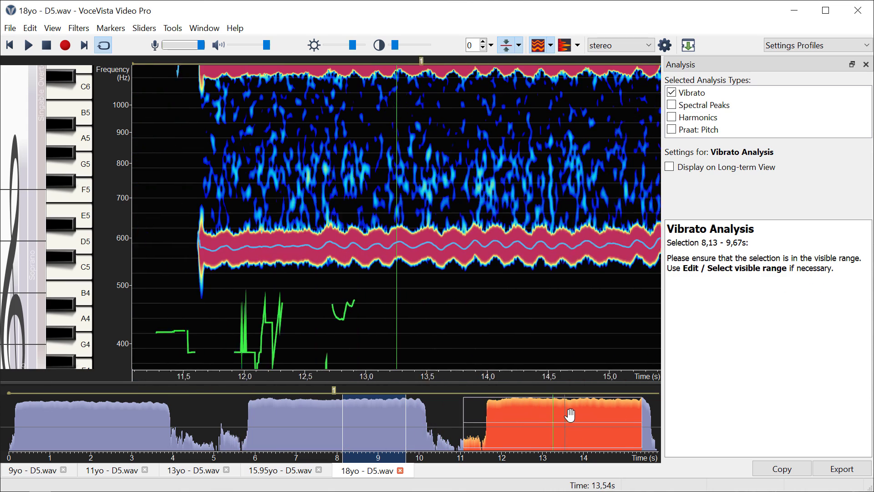
{"action": "left_click_drag", "start_coordinate": [320, 286], "coordinate": [590, 288]}
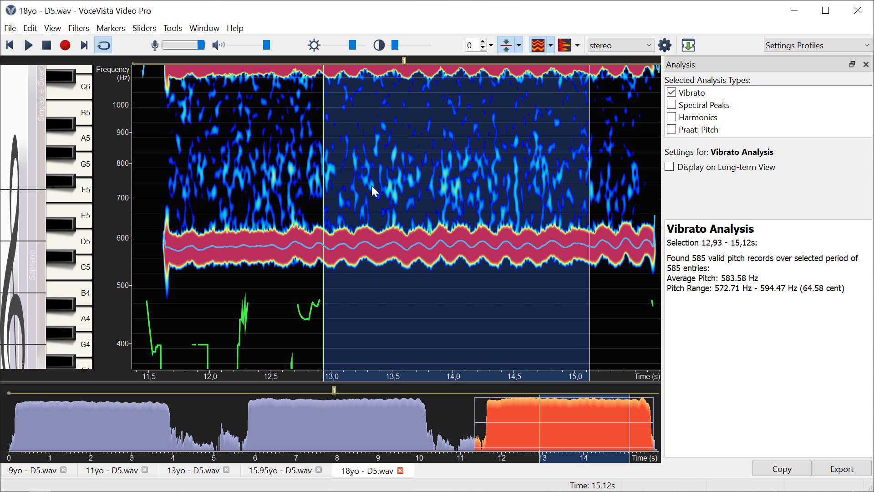
{"action": "left_click", "coordinate": [10, 27]}
Open the male singer excerpt and read its vibrato rate at 1.35 s
{"action": "left_click", "coordinate": [22, 57]}
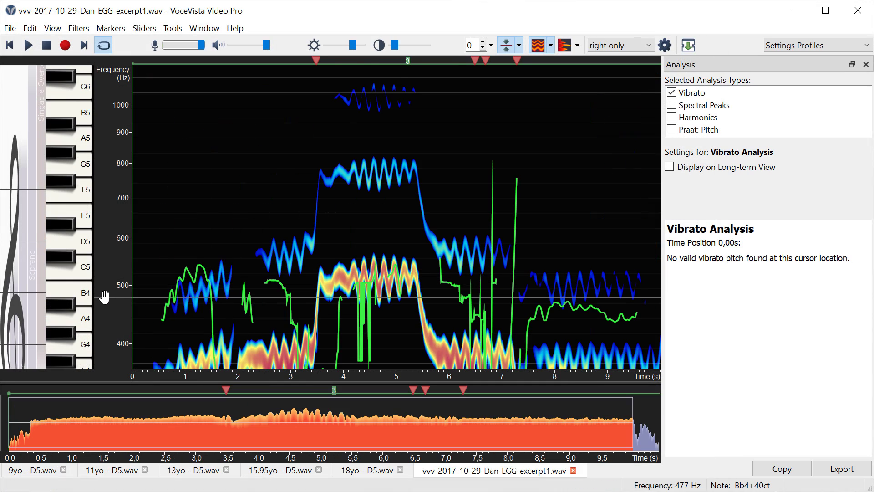
{"action": "scroll", "coordinate": [103, 293], "scroll_direction": "down", "scroll_amount": 3}
{"action": "scroll", "coordinate": [103, 296], "scroll_direction": "down", "scroll_amount": 4}
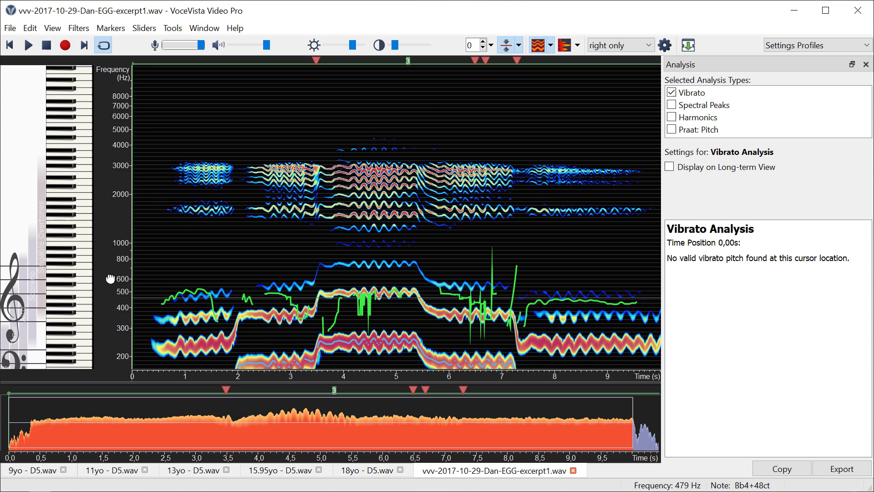
{"action": "scroll", "coordinate": [103, 200], "scroll_direction": "up", "scroll_amount": 3}
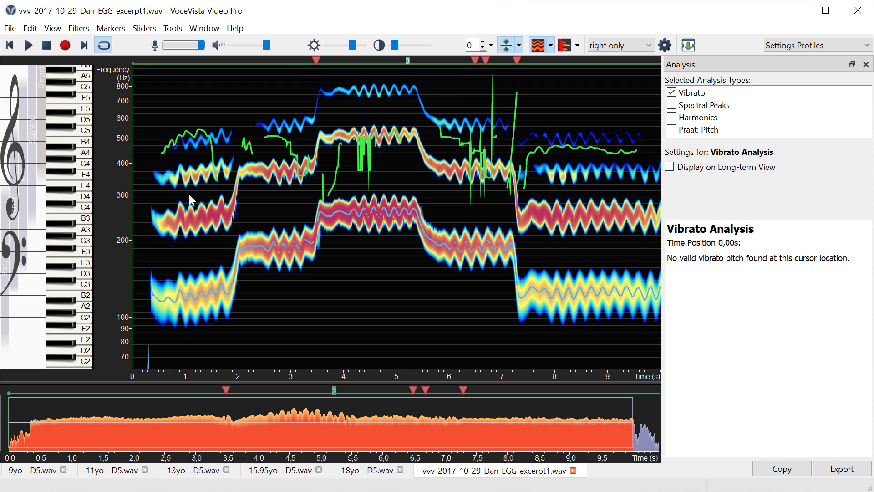
{"action": "scroll", "coordinate": [190, 194], "scroll_direction": "up", "scroll_amount": 5}
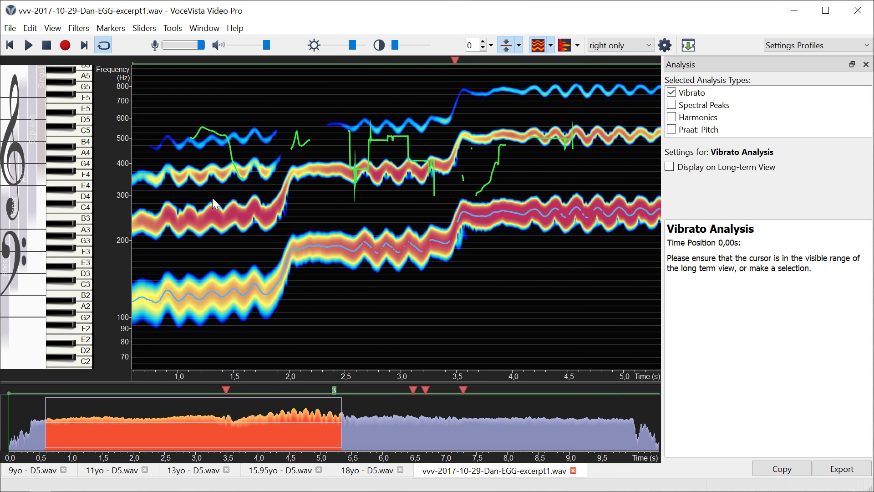
{"action": "scroll", "coordinate": [213, 199], "scroll_direction": "down", "scroll_amount": 2}
{"action": "left_click", "coordinate": [215, 198]}
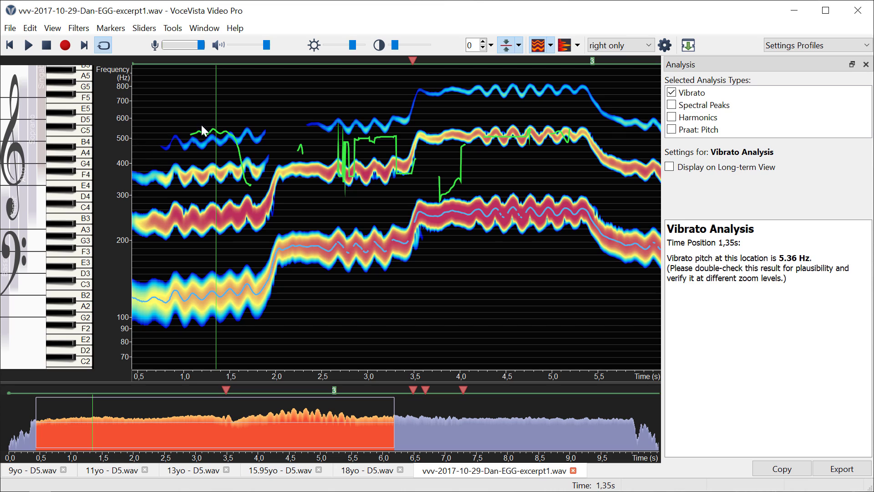
Read vibrato at 1.43, 1.73, 3.02 and 4.55 s
{"action": "left_click", "coordinate": [225, 174]}
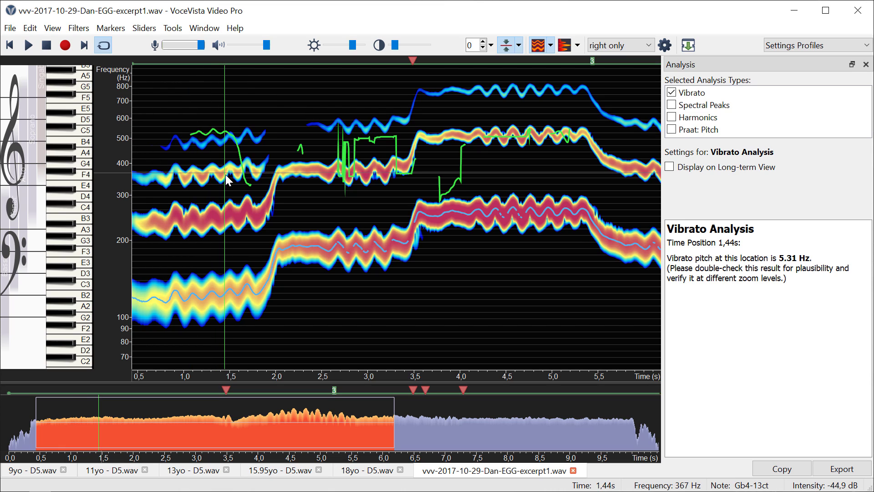
{"action": "left_click_drag", "start_coordinate": [226, 175], "coordinate": [251, 195]}
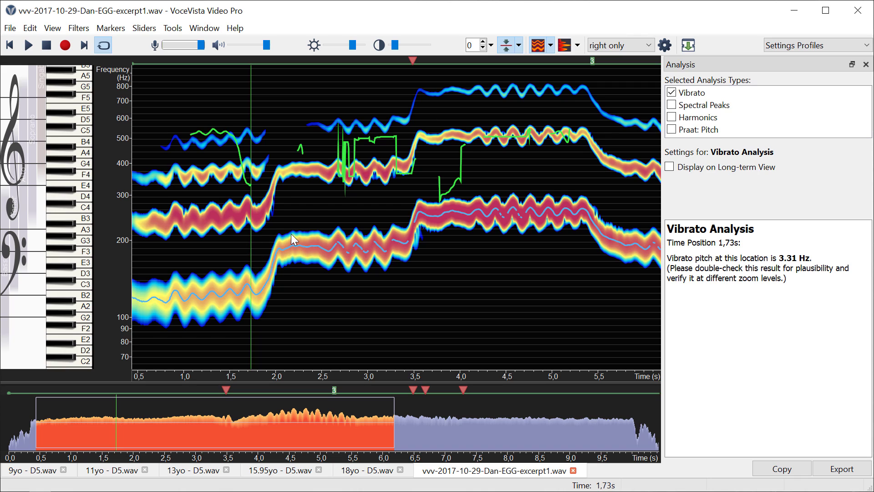
{"action": "left_click", "coordinate": [369, 207]}
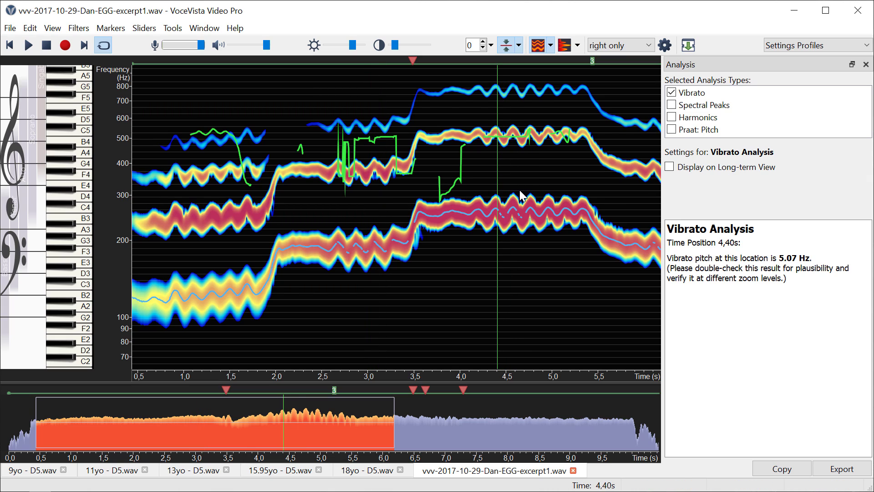
{"action": "left_click", "coordinate": [511, 201]}
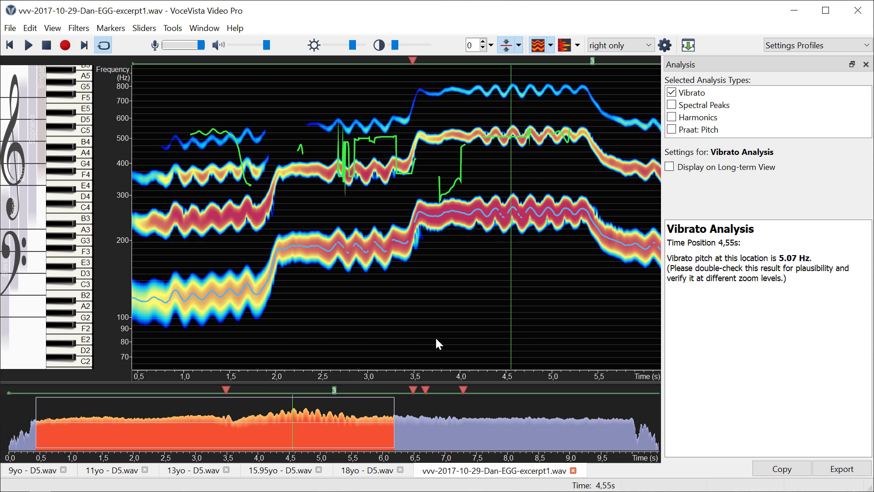
Bring the later excerpt into view and read vibrato at 4.63, 4.72 and 4.38 s
{"action": "left_click_drag", "start_coordinate": [289, 416], "coordinate": [385, 430]}
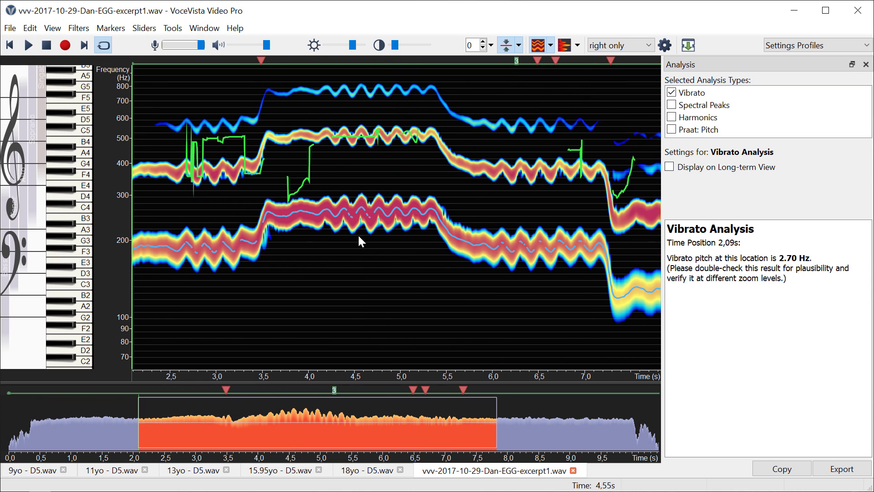
{"action": "scroll", "coordinate": [356, 166], "scroll_direction": "up", "scroll_amount": 5}
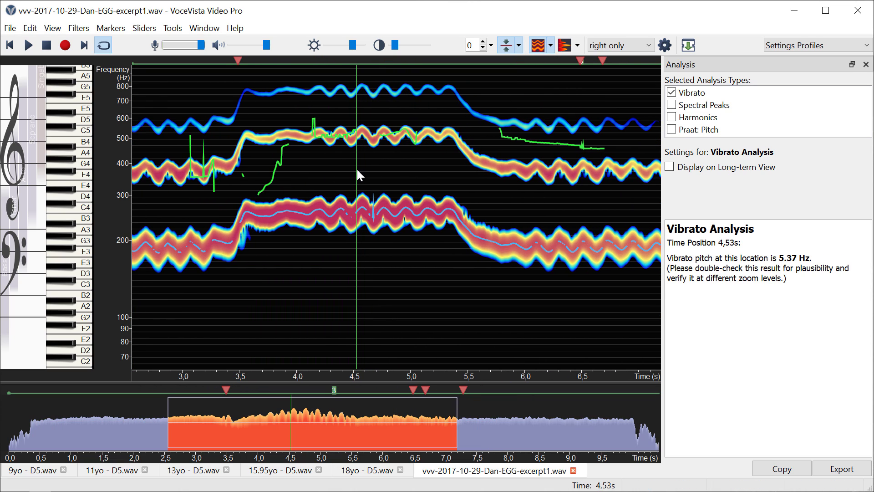
{"action": "scroll", "coordinate": [358, 177], "scroll_direction": "down", "scroll_amount": 1}
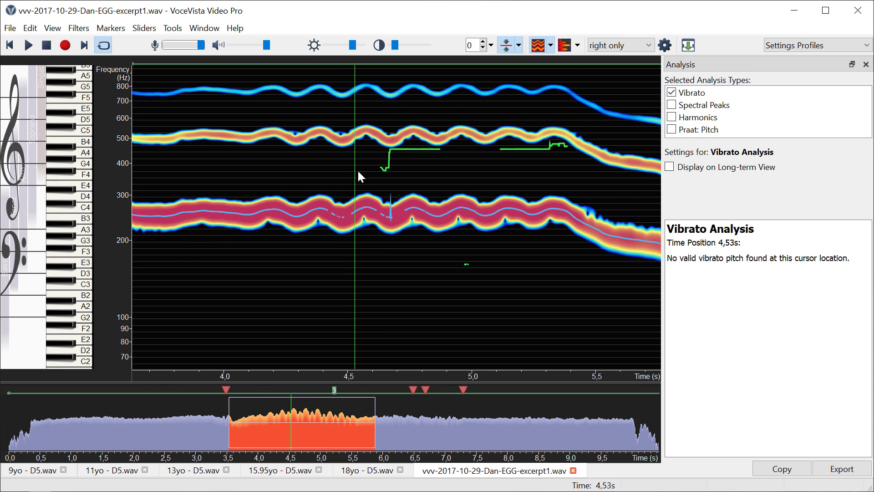
{"action": "scroll", "coordinate": [358, 172], "scroll_direction": "down", "scroll_amount": 1}
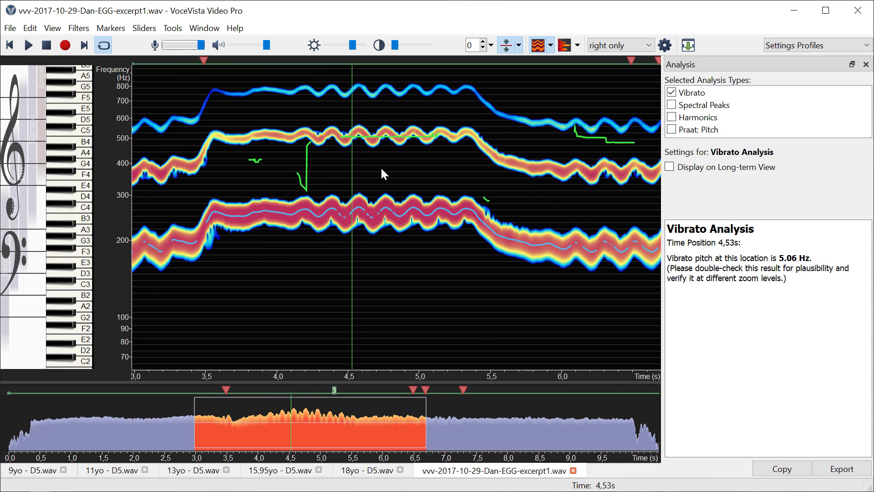
{"action": "left_click", "coordinate": [367, 174]}
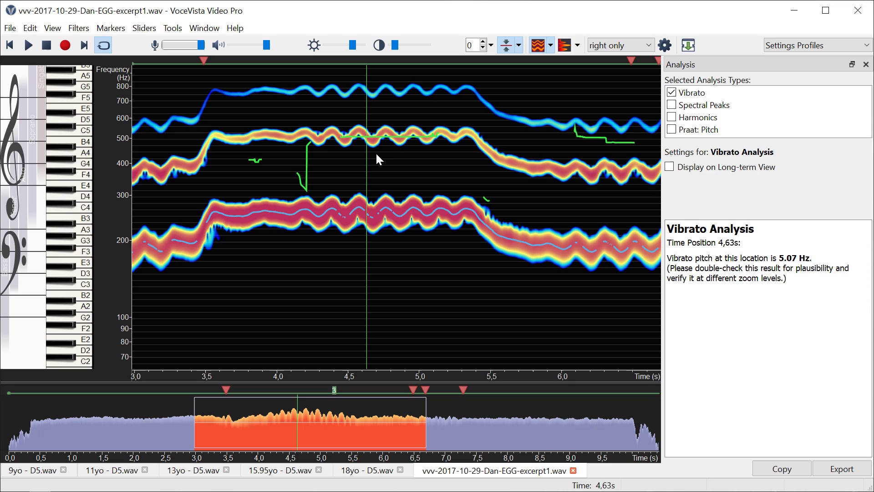
{"action": "left_click", "coordinate": [379, 155]}
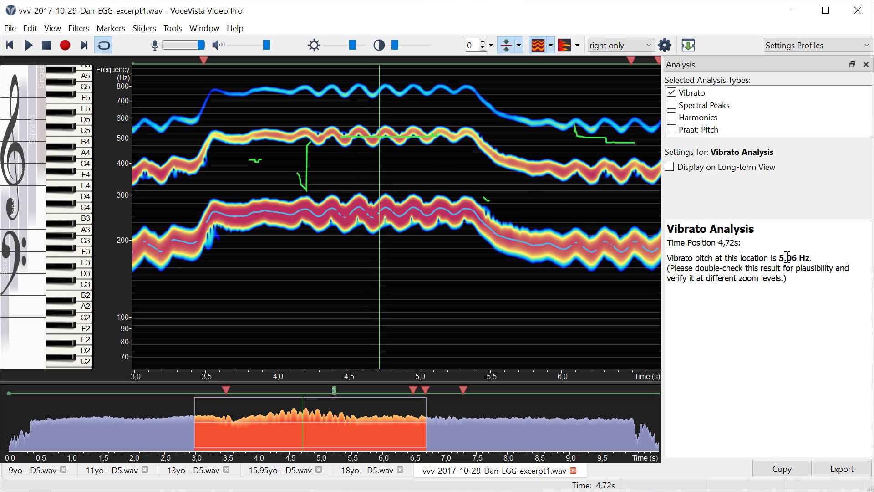
{"action": "left_click", "coordinate": [331, 220]}
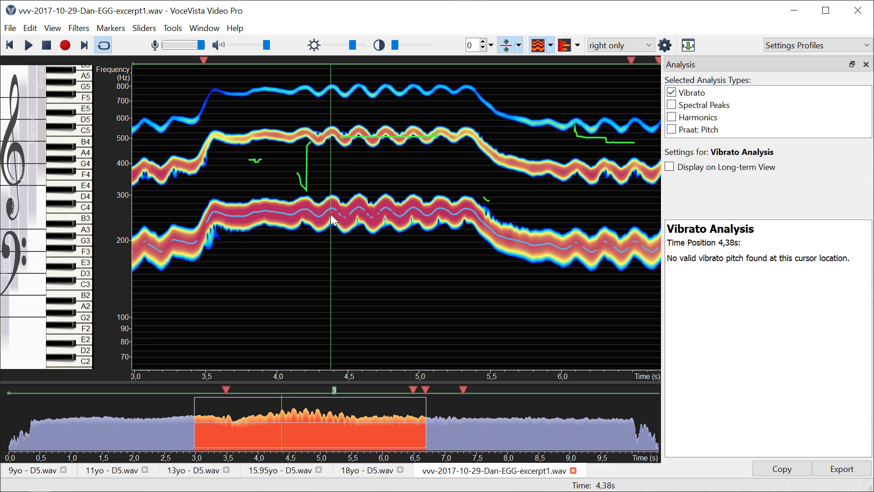
Measure a 01 s selection from 4.38 s, then clear it and read vibrato at 4.86 s
{"action": "double_click", "coordinate": [331, 220]}
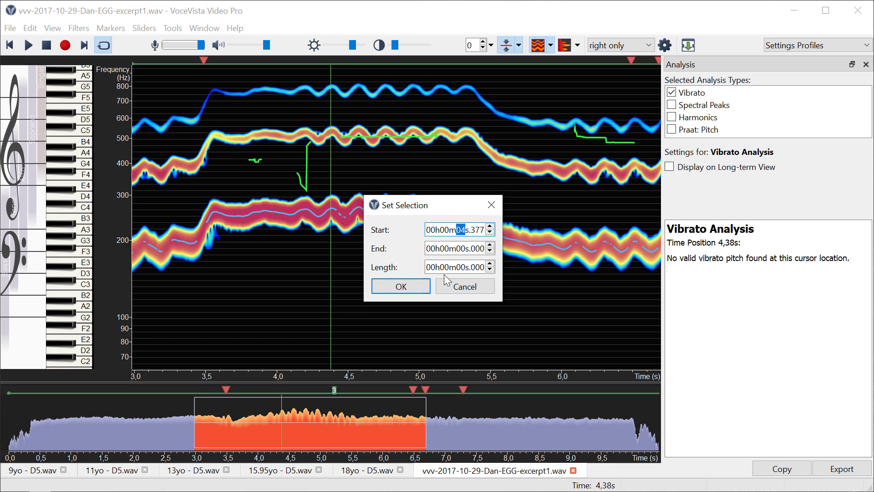
{"action": "left_click", "coordinate": [461, 267]}
{"action": "type", "text": "01"}
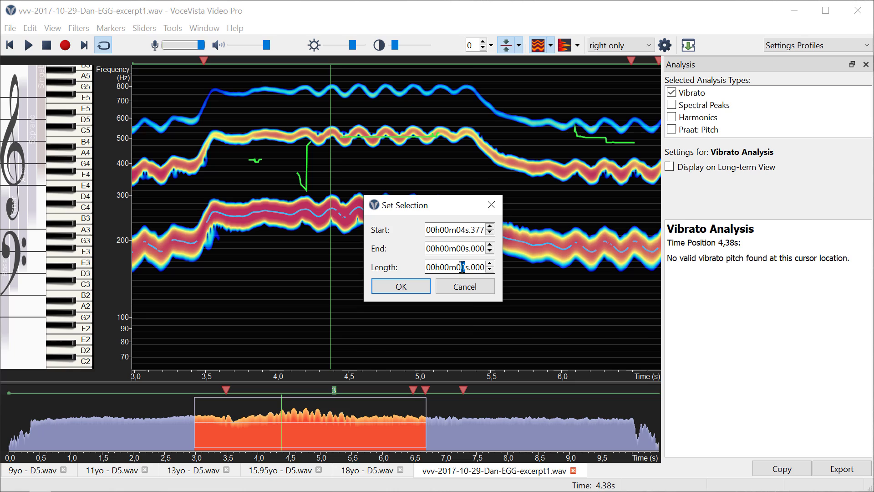
{"action": "left_click", "coordinate": [406, 290]}
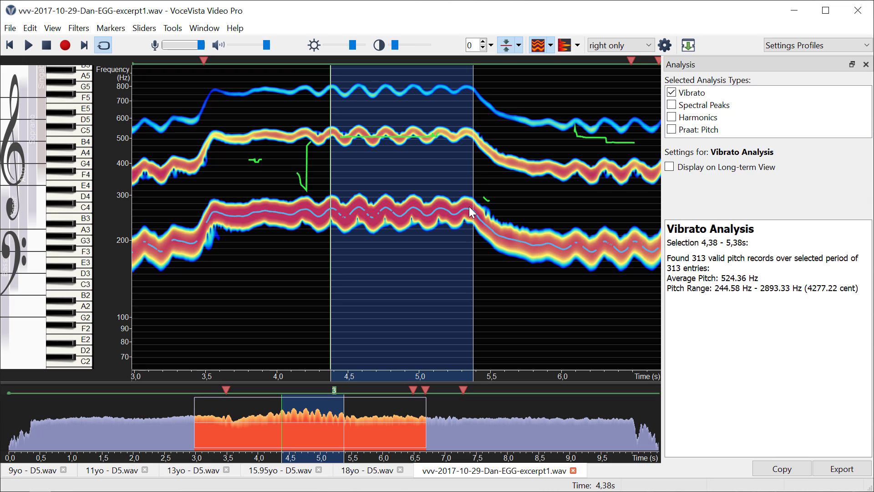
{"action": "left_click", "coordinate": [399, 222]}
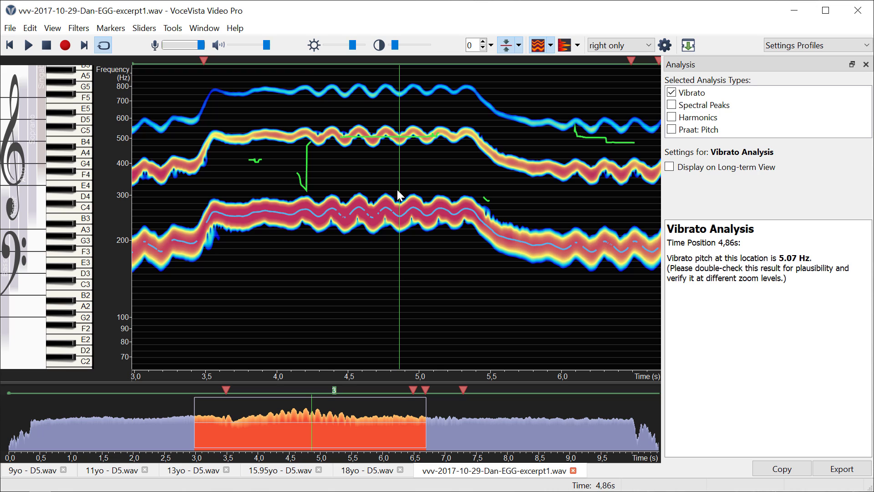
Zoom out, read vibrato at 9.03 and 8.69 s, then return to 18yo - D5.wav
{"action": "scroll", "coordinate": [399, 190], "scroll_direction": "down", "scroll_amount": 3}
{"action": "scroll", "coordinate": [399, 195], "scroll_direction": "down", "scroll_amount": 1}
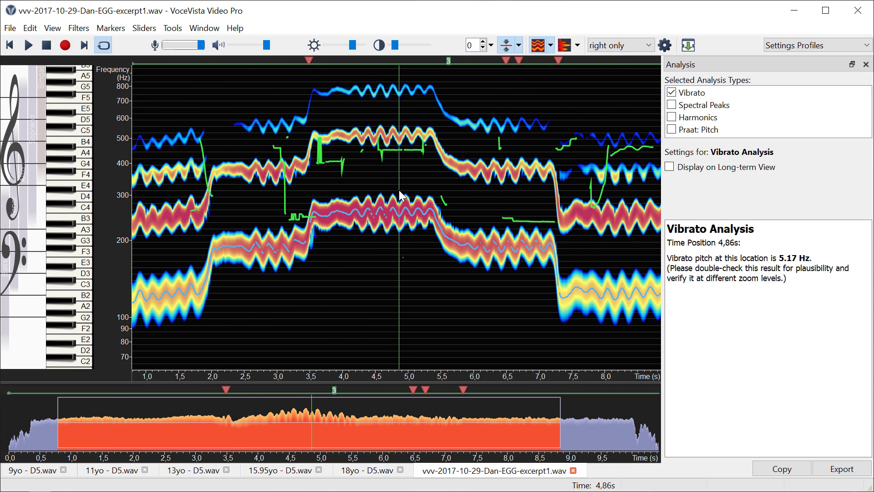
{"action": "scroll", "coordinate": [399, 196], "scroll_direction": "up", "scroll_amount": 3}
{"action": "scroll", "coordinate": [399, 196], "scroll_direction": "up", "scroll_amount": 2}
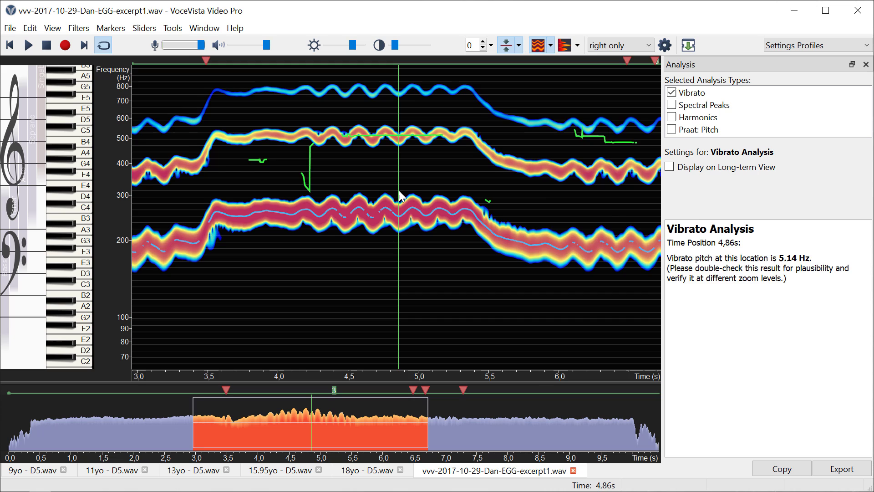
{"action": "scroll", "coordinate": [387, 188], "scroll_direction": "down", "scroll_amount": 3}
{"action": "scroll", "coordinate": [350, 184], "scroll_direction": "down", "scroll_amount": 1}
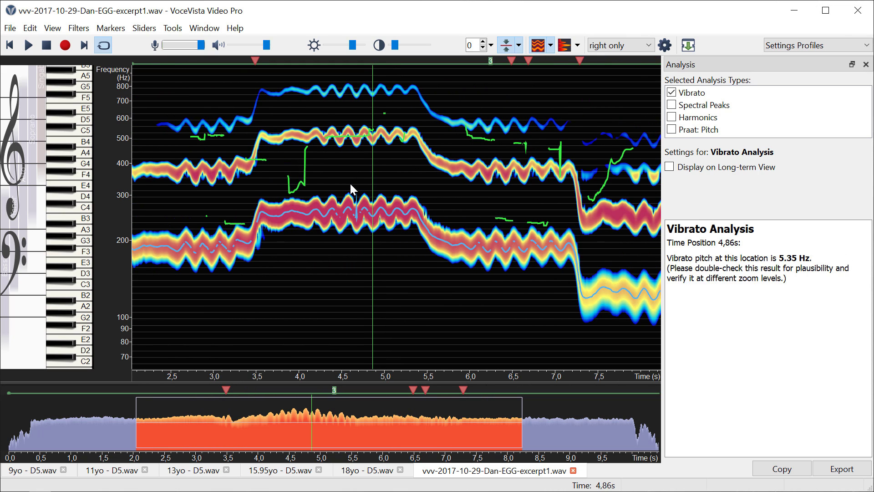
{"action": "scroll", "coordinate": [351, 184], "scroll_direction": "up", "scroll_amount": 4}
{"action": "scroll", "coordinate": [362, 182], "scroll_direction": "up", "scroll_amount": 2}
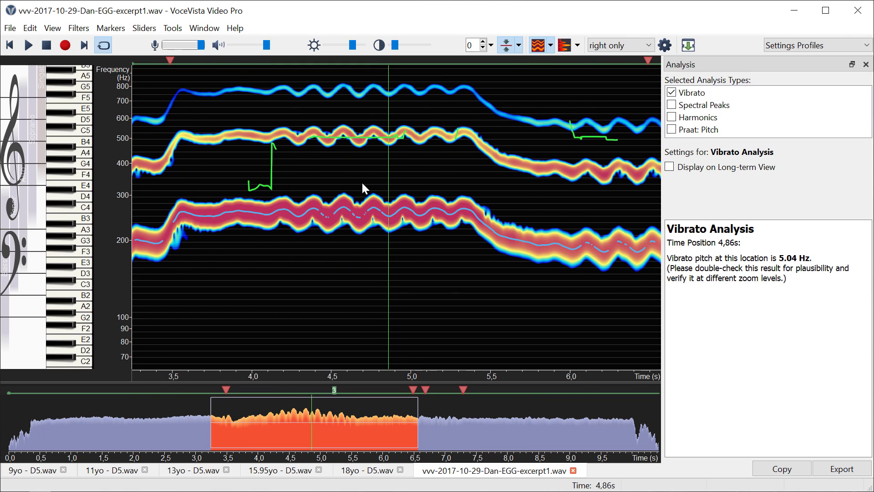
{"action": "scroll", "coordinate": [360, 182], "scroll_direction": "down", "scroll_amount": 3}
{"action": "scroll", "coordinate": [360, 182], "scroll_direction": "down", "scroll_amount": 4}
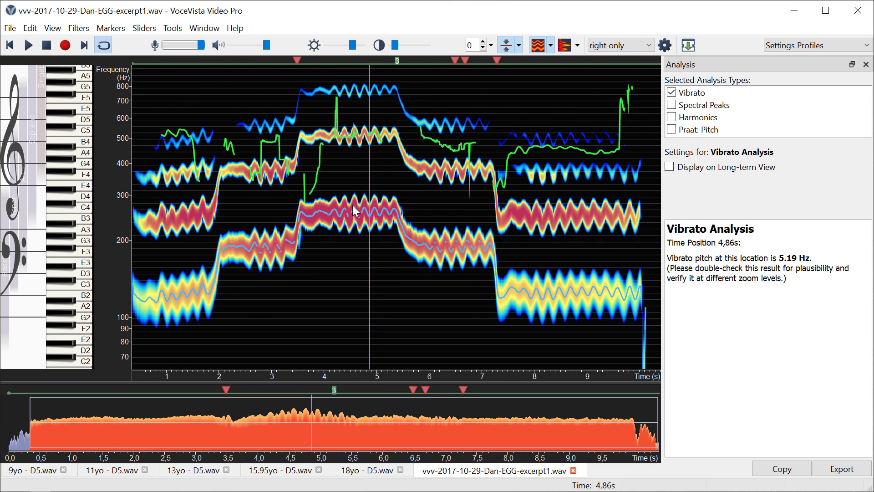
{"action": "left_click", "coordinate": [588, 235]}
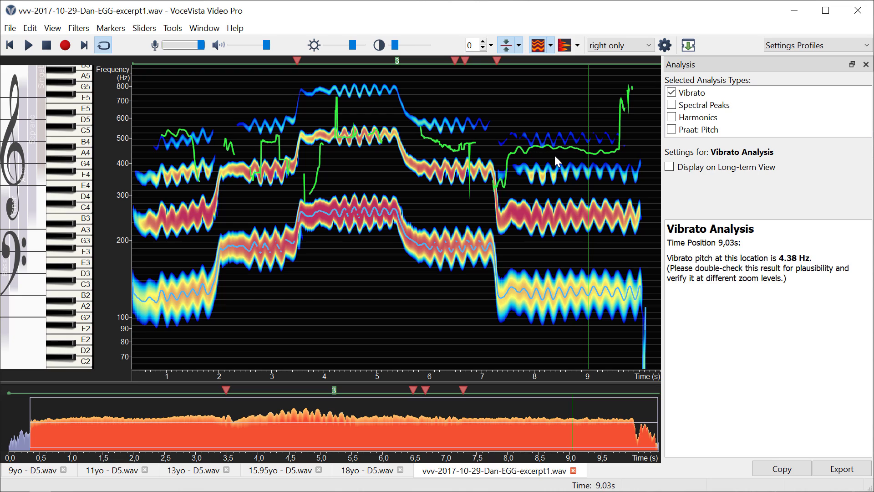
{"action": "left_click", "coordinate": [571, 208]}
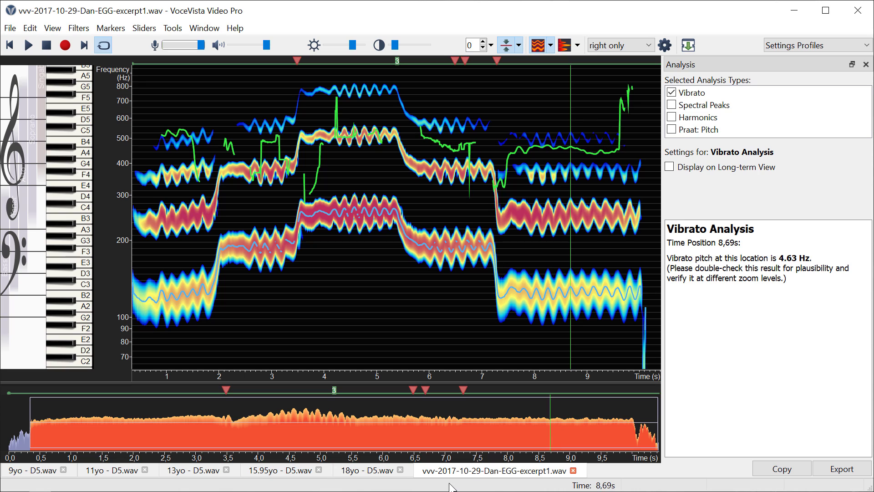
{"action": "left_click", "coordinate": [358, 472]}
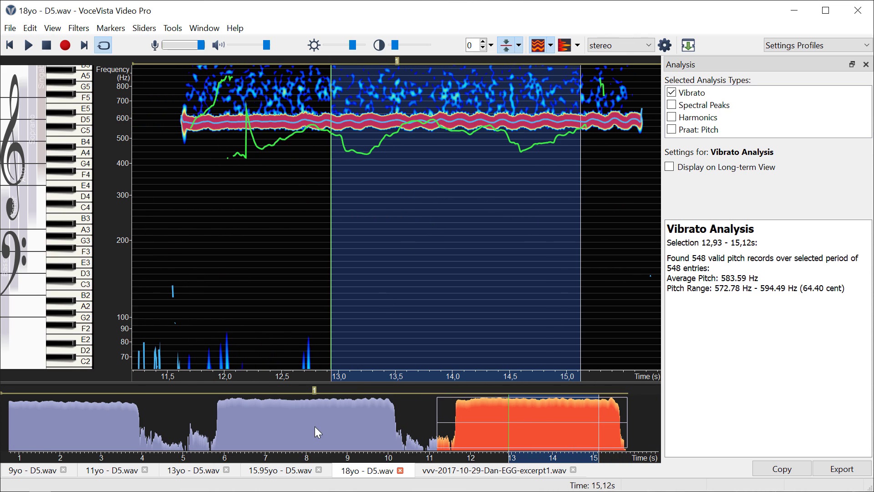
Show 15.95yo - D5.wav zoomed on its D5 band, time marker at 8.14 then 8.34 s
{"action": "left_click", "coordinate": [280, 471]}
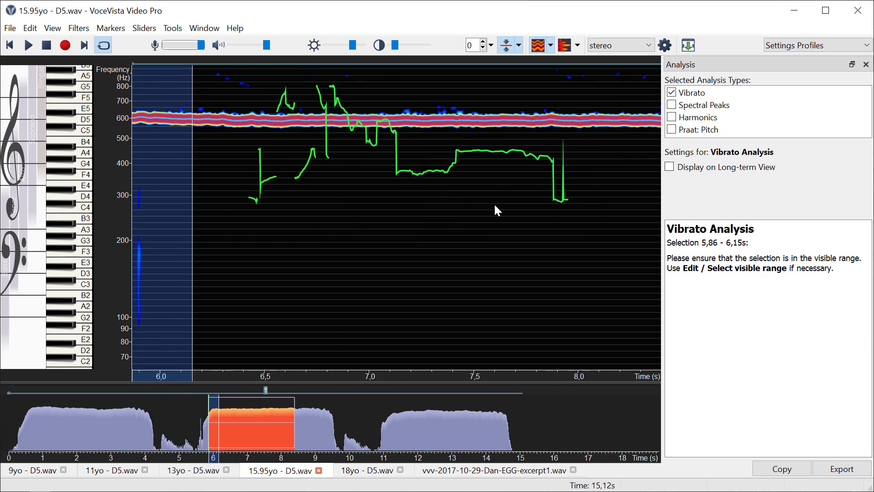
{"action": "scroll", "coordinate": [440, 166], "scroll_direction": "down", "scroll_amount": 1}
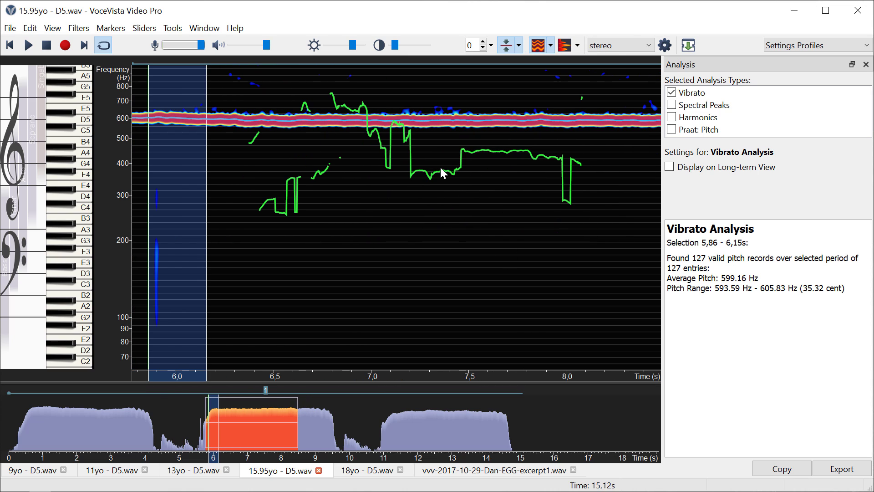
{"action": "scroll", "coordinate": [114, 108], "scroll_direction": "up", "scroll_amount": 3}
{"action": "scroll", "coordinate": [114, 108], "scroll_direction": "up", "scroll_amount": 3}
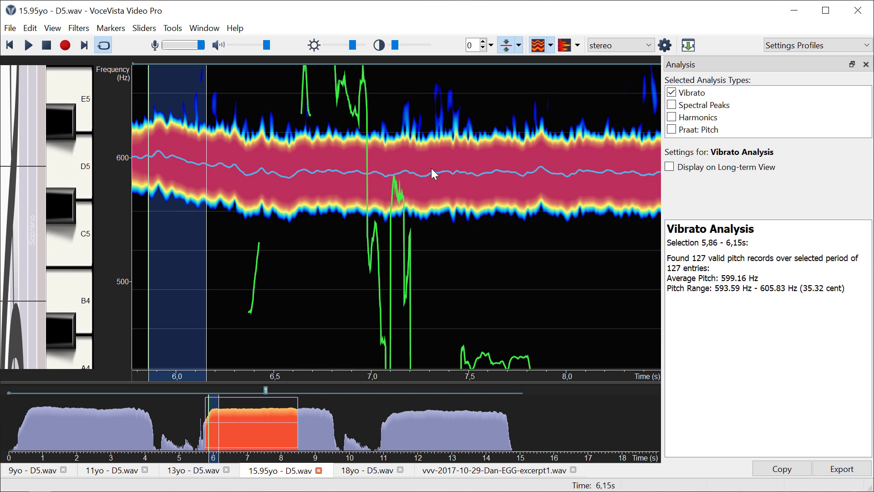
{"action": "scroll", "coordinate": [459, 223], "scroll_direction": "down", "scroll_amount": 2}
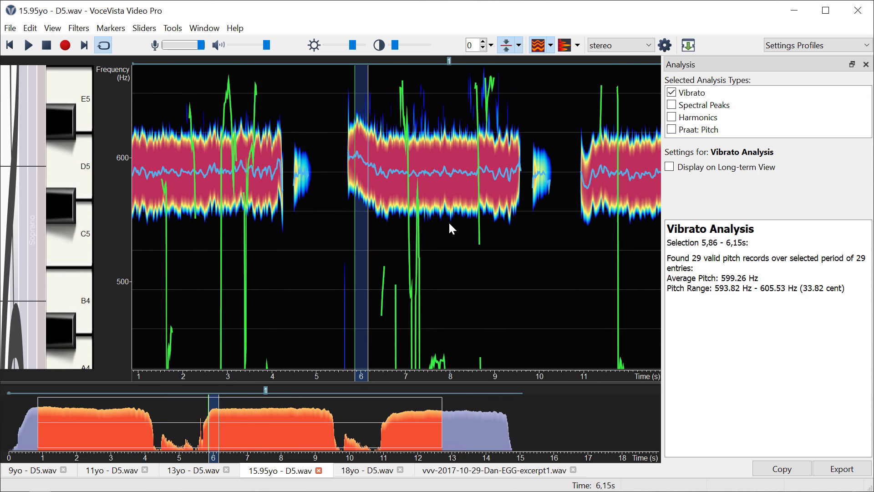
{"action": "scroll", "coordinate": [449, 220], "scroll_direction": "up", "scroll_amount": 4}
{"action": "scroll", "coordinate": [238, 183], "scroll_direction": "down", "scroll_amount": 1}
{"action": "scroll", "coordinate": [114, 189], "scroll_direction": "down", "scroll_amount": 4}
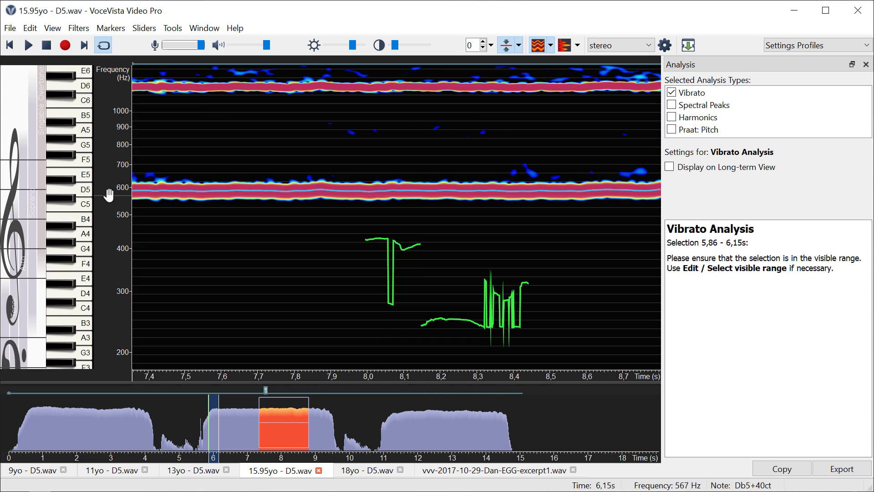
{"action": "scroll", "coordinate": [269, 203], "scroll_direction": "down", "scroll_amount": 1}
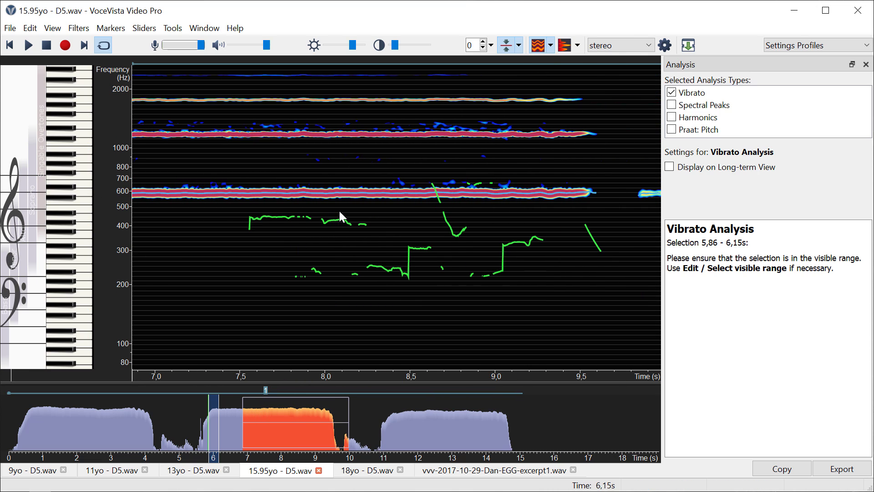
{"action": "scroll", "coordinate": [338, 209], "scroll_direction": "down", "scroll_amount": 1}
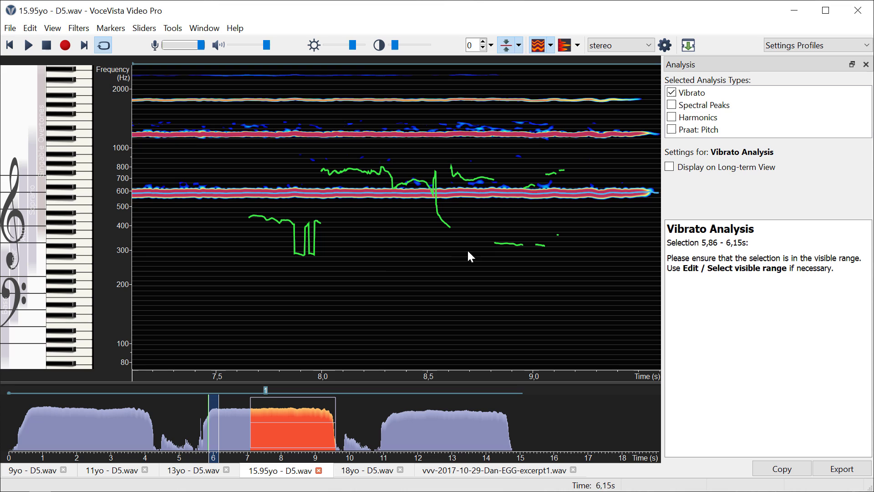
{"action": "left_click", "coordinate": [351, 255]}
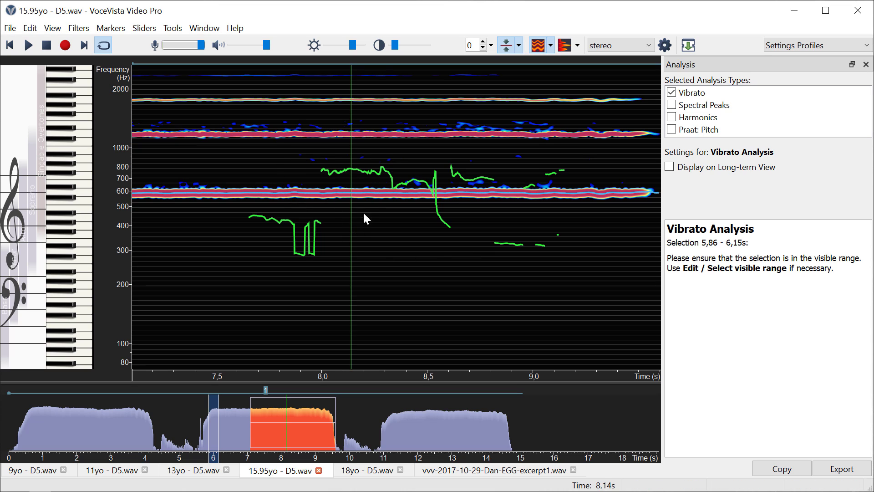
{"action": "left_click", "coordinate": [393, 238]}
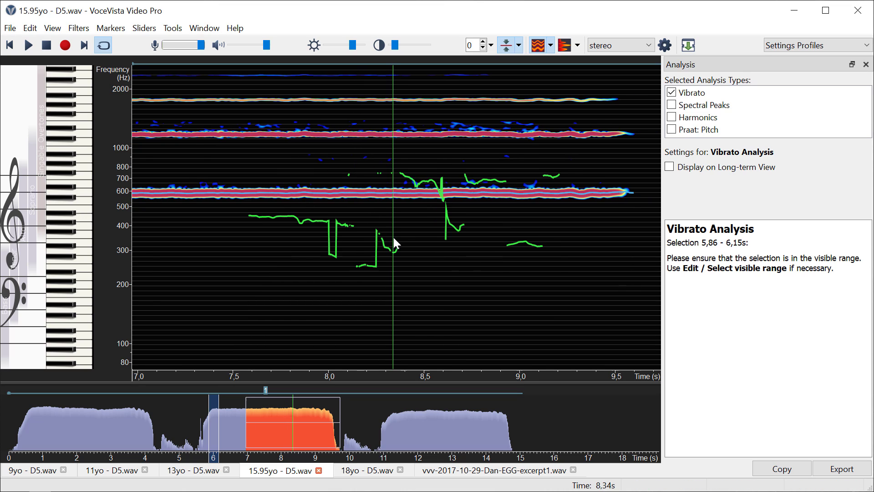